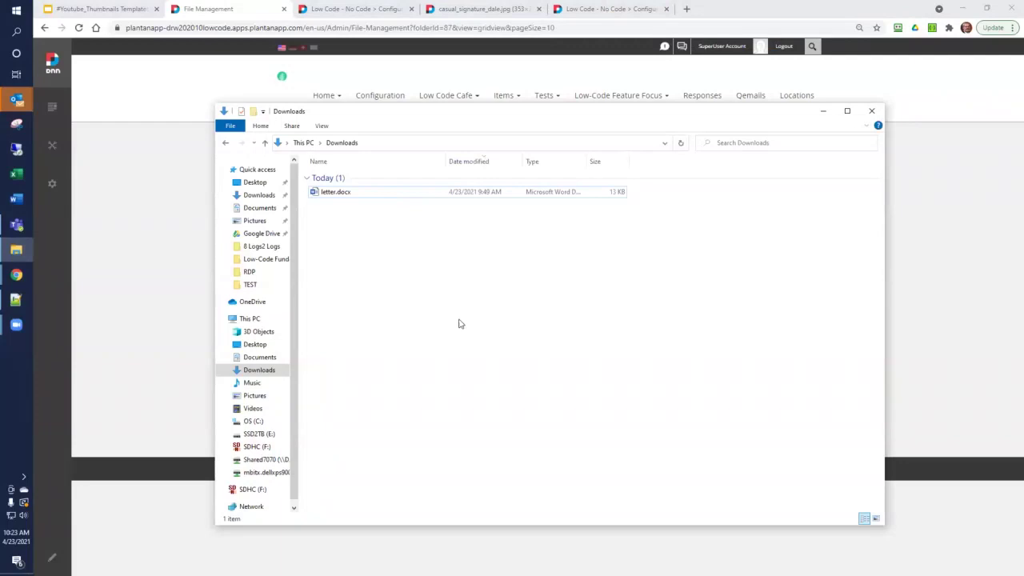
# Open letter.docx in Word to review the April 23, 2021 letter template.
pyautogui.doubleClick(357, 195)
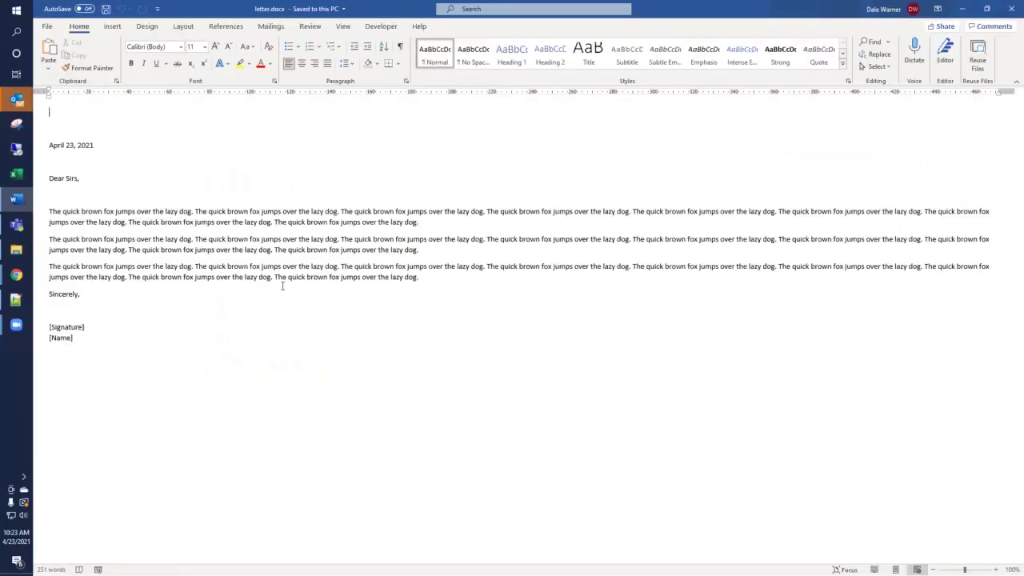
# Save the letter as letter.htm in Web Page, Filtered format and accept the warning.
pyautogui.click(47, 27)
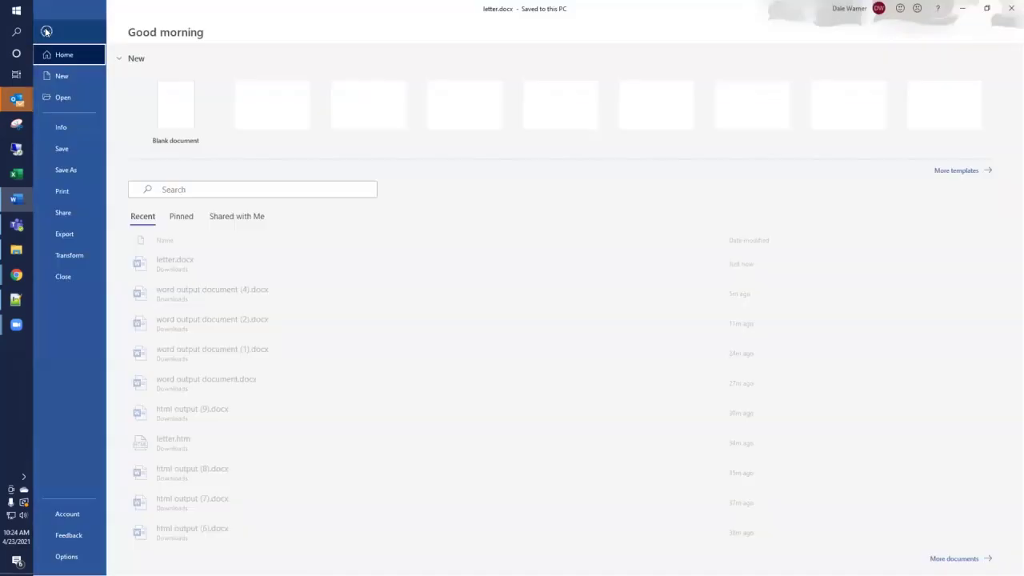
pyautogui.click(68, 171)
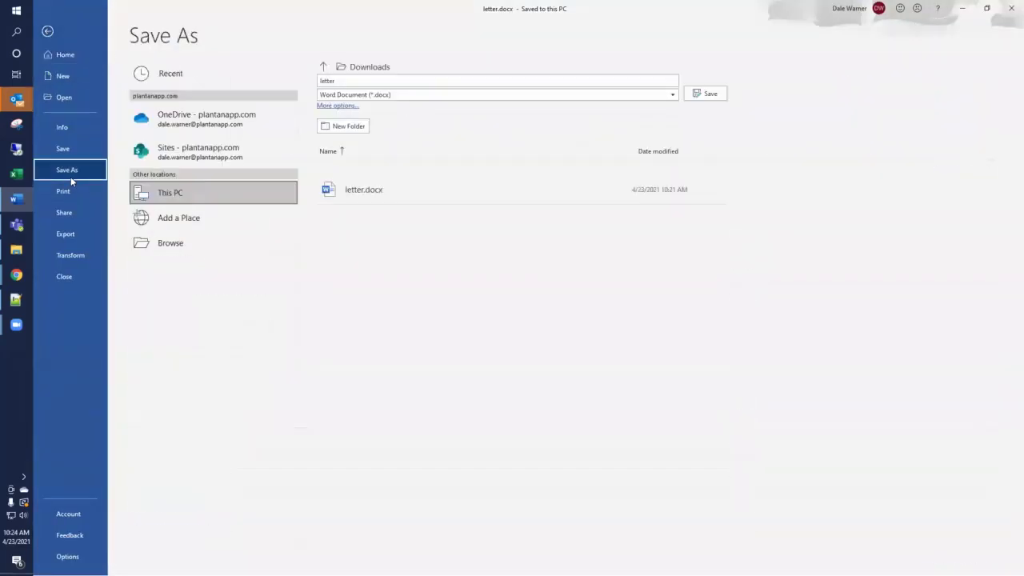
pyautogui.click(436, 94)
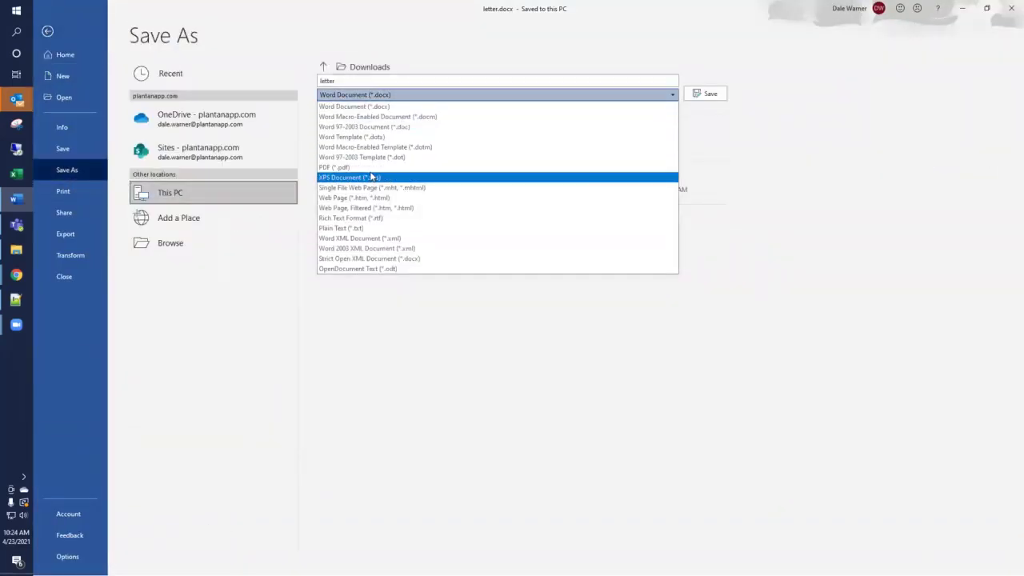
pyautogui.click(376, 210)
pyautogui.click(707, 94)
pyautogui.click(510, 332)
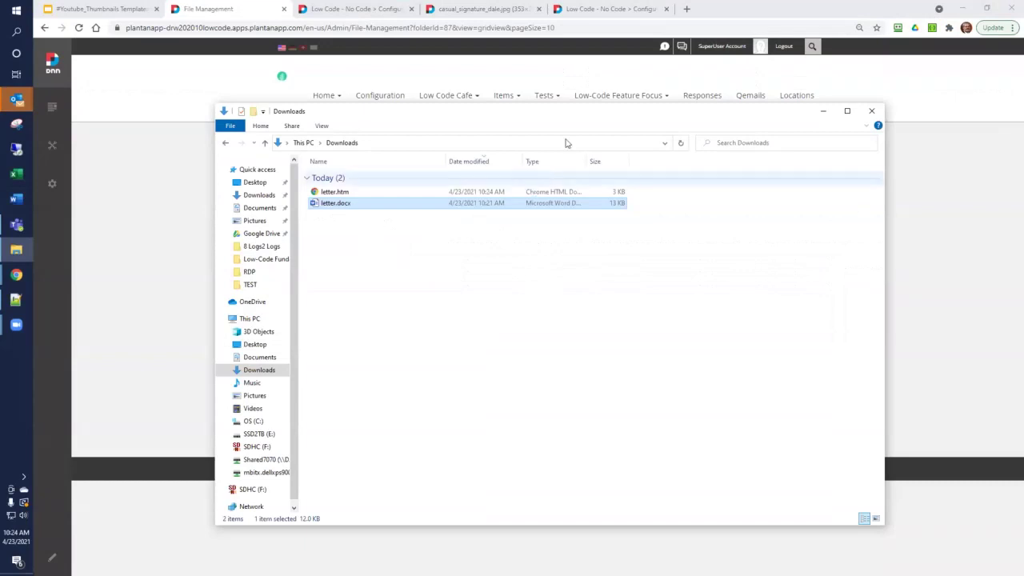
# Drag the Downloads window aside to uncover the File Management page.
pyautogui.moveTo(575, 121); pyautogui.dragTo(551, 96)
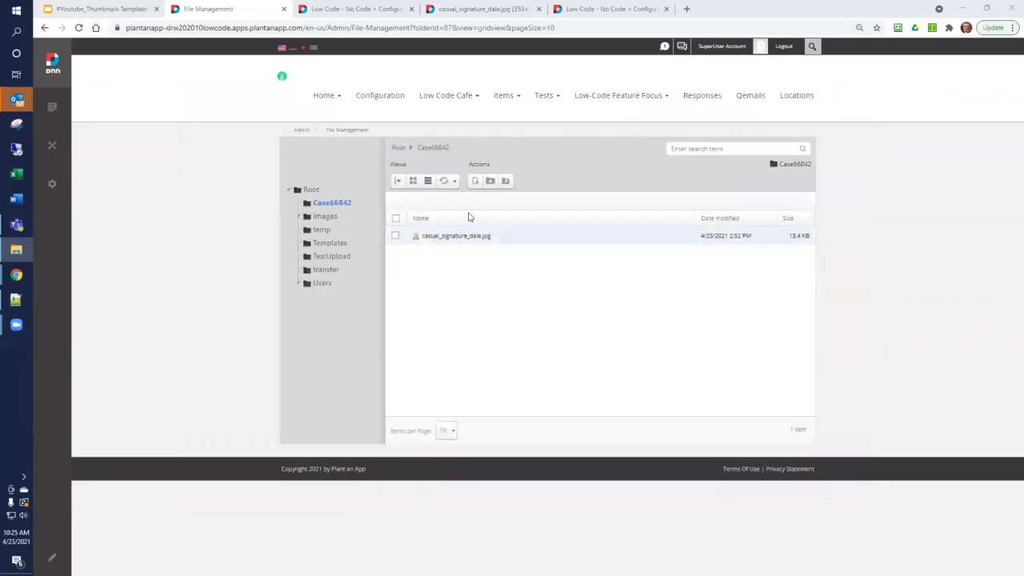
# Upload letter.htm into the Case66842 folder by dropping it on the upload zone.
pyautogui.click(475, 181)
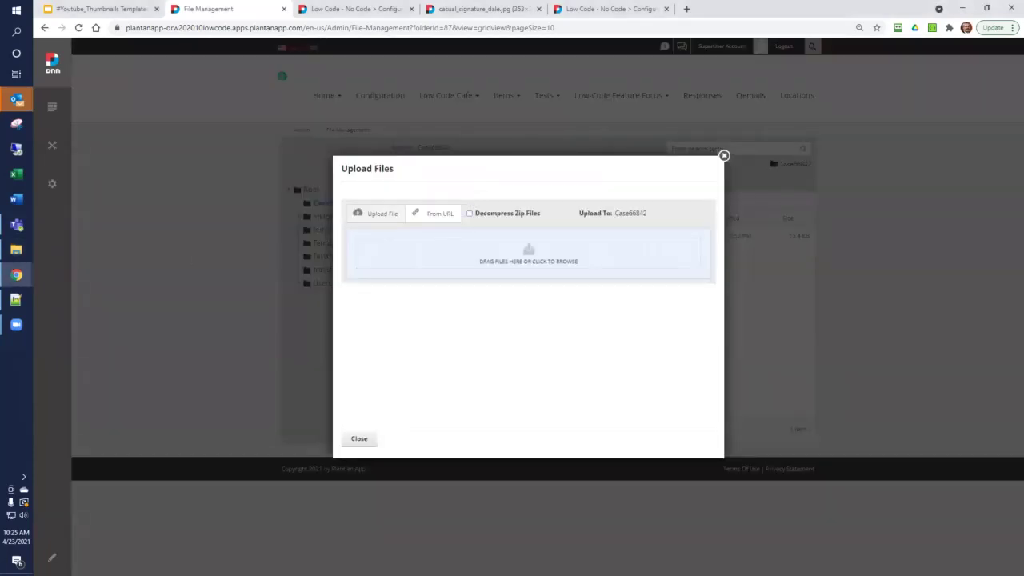
pyautogui.moveTo(1023, 376); pyautogui.dragTo(551, 260)
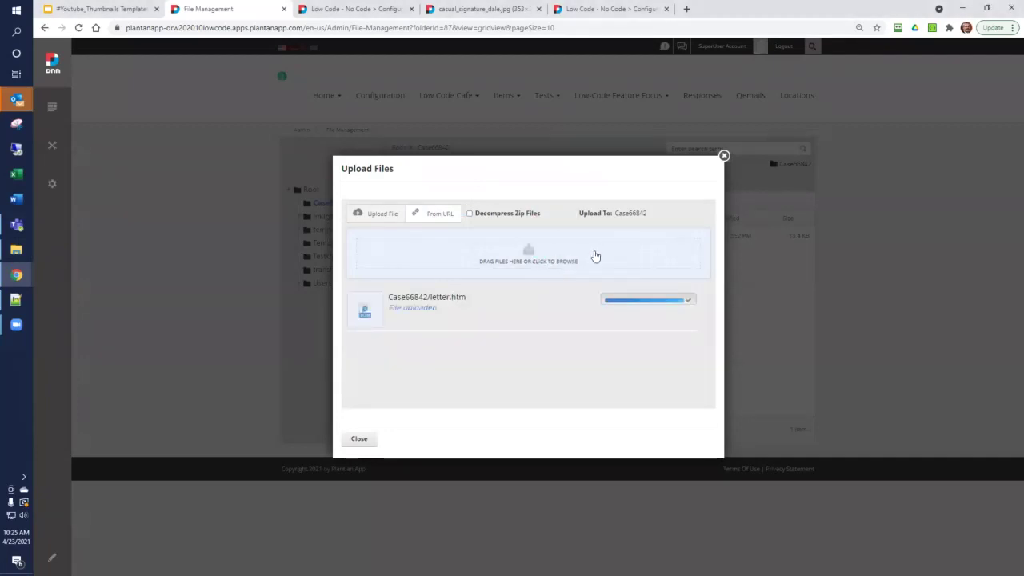
pyautogui.click(723, 156)
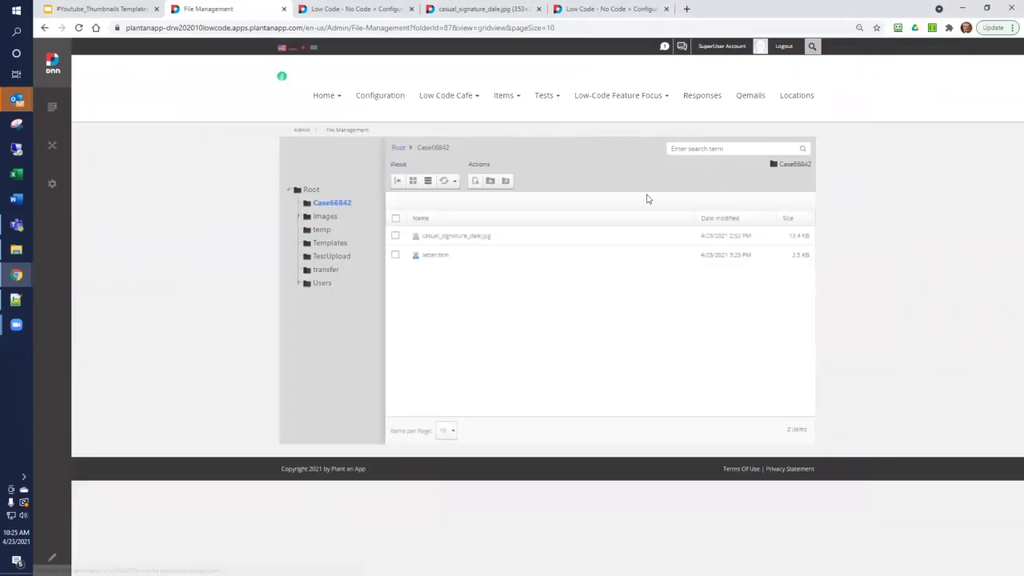
# Preview letter.htm and the signature image in new tabs, closing each afterwards.
pyautogui.click(435, 256)
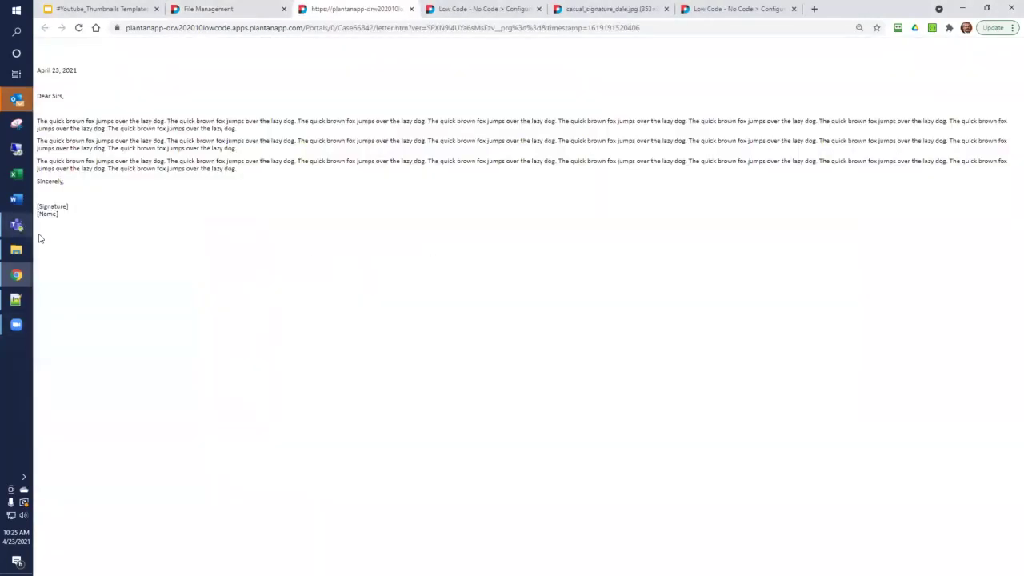
pyautogui.click(410, 9)
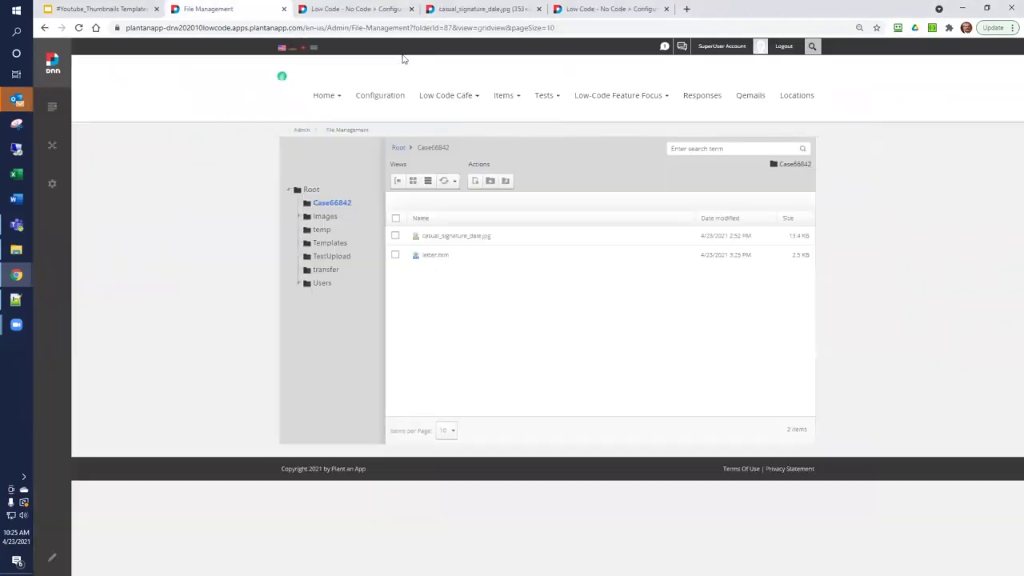
pyautogui.click(464, 242)
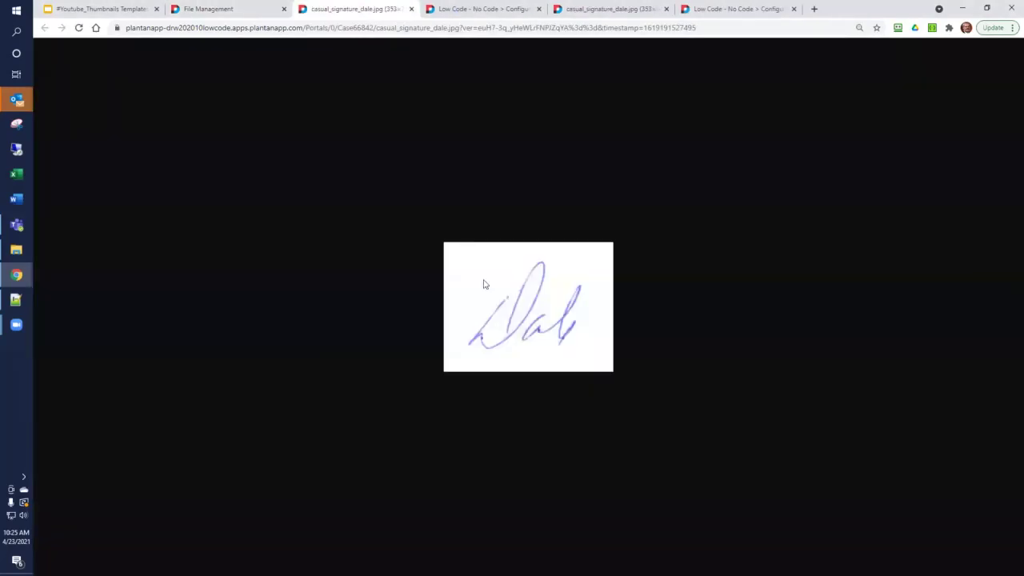
pyautogui.click(411, 9)
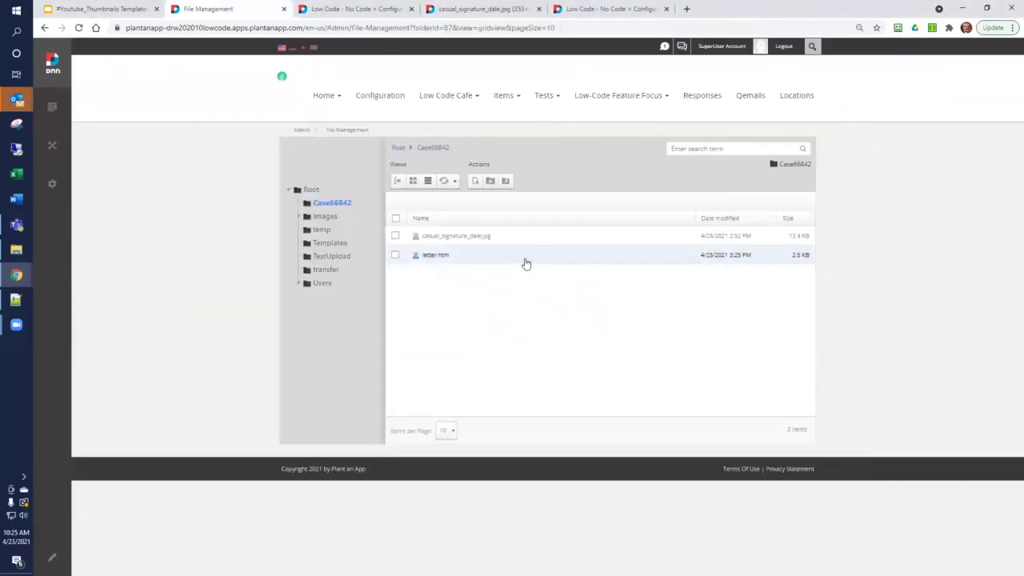
# Copy letter.htm's file URL with Get URL and return to the workflow tab.
pyautogui.rightClick(525, 263)
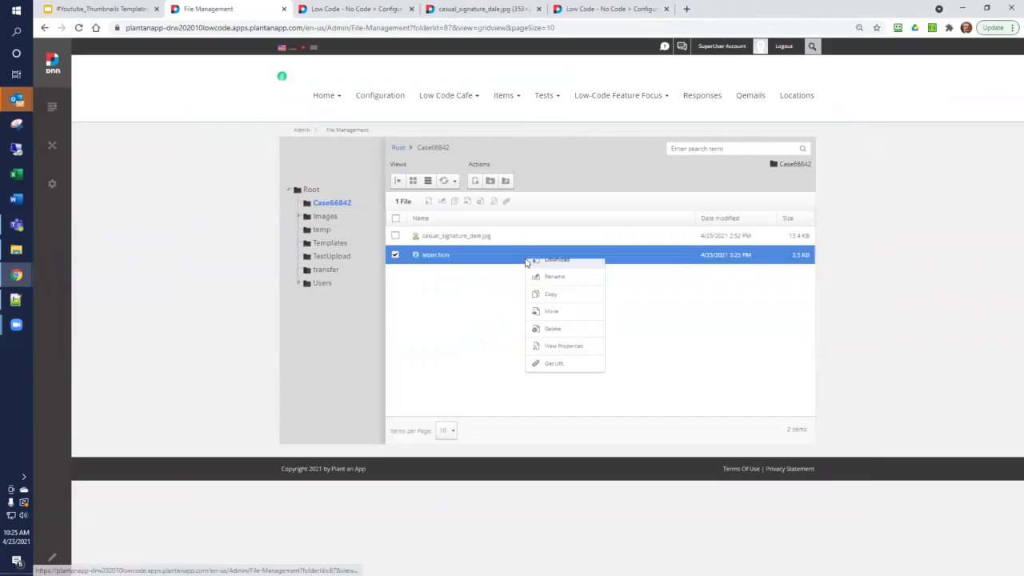
pyautogui.click(553, 355)
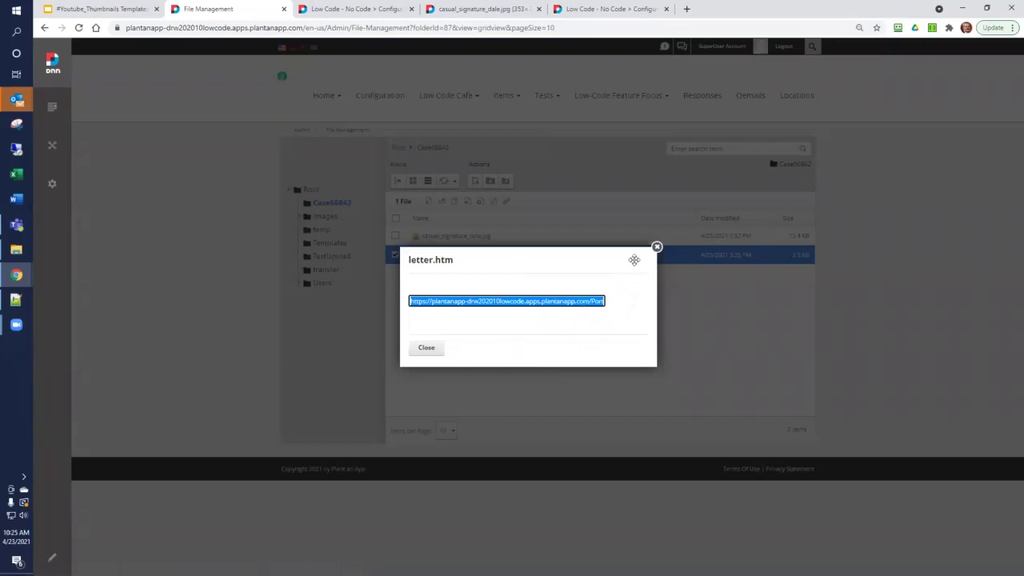
pyautogui.click(656, 247)
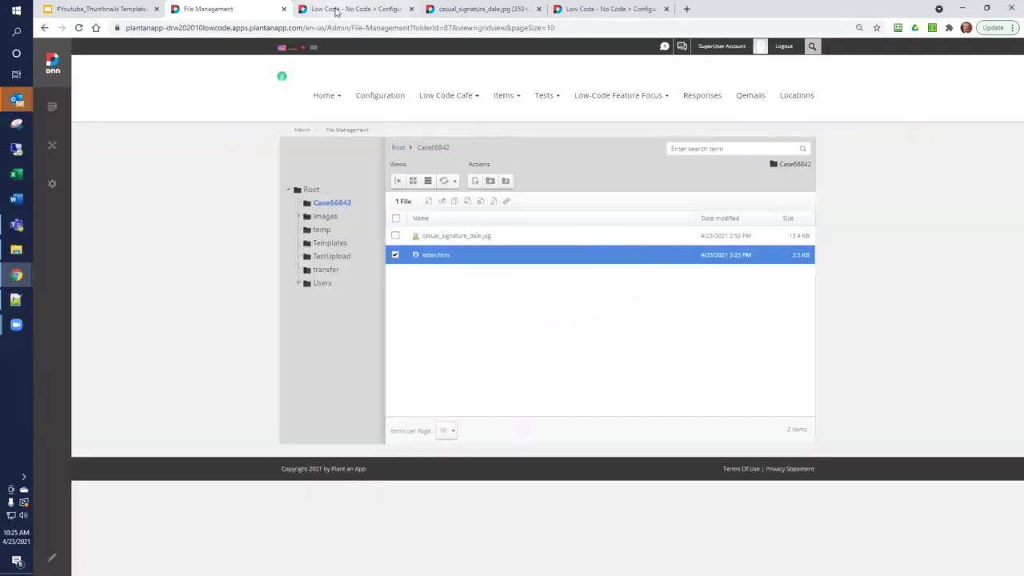
pyautogui.click(336, 11)
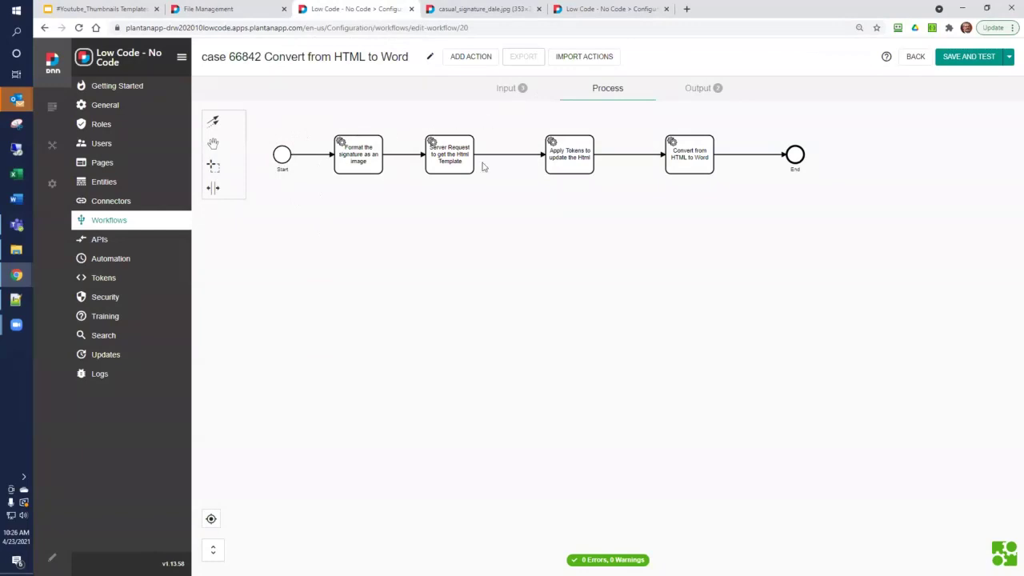
# Replace the HtmlFile input's default value with the copied letter.htm URL.
pyautogui.click(502, 91)
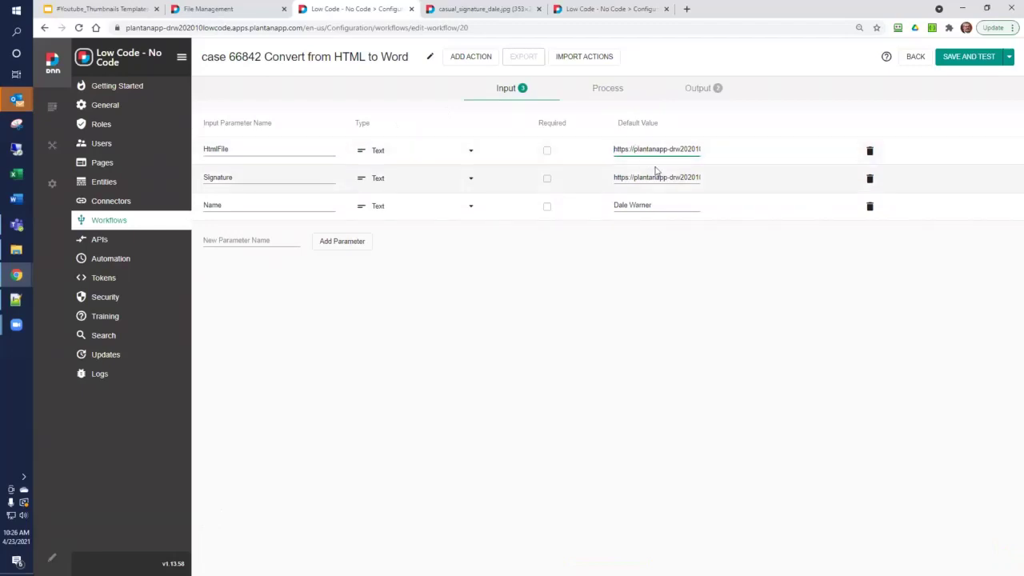
pyautogui.hotkey('ctrl', 'a')
pyautogui.hotkey('ctrl', 'v')
# Copy the signature image's URL and paste it as the Signature input's default value.
pyautogui.click(240, 8)
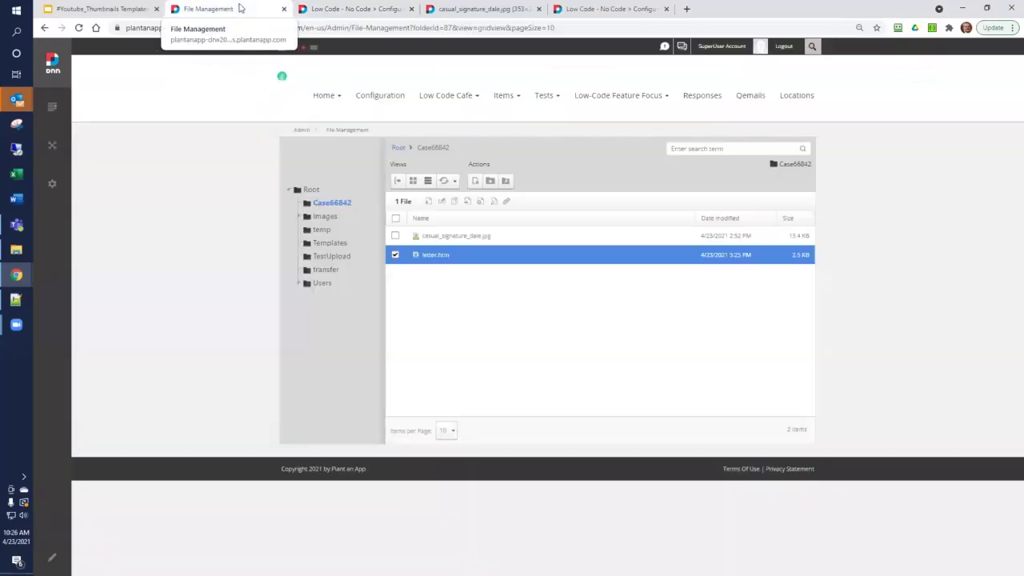
pyautogui.rightClick(547, 240)
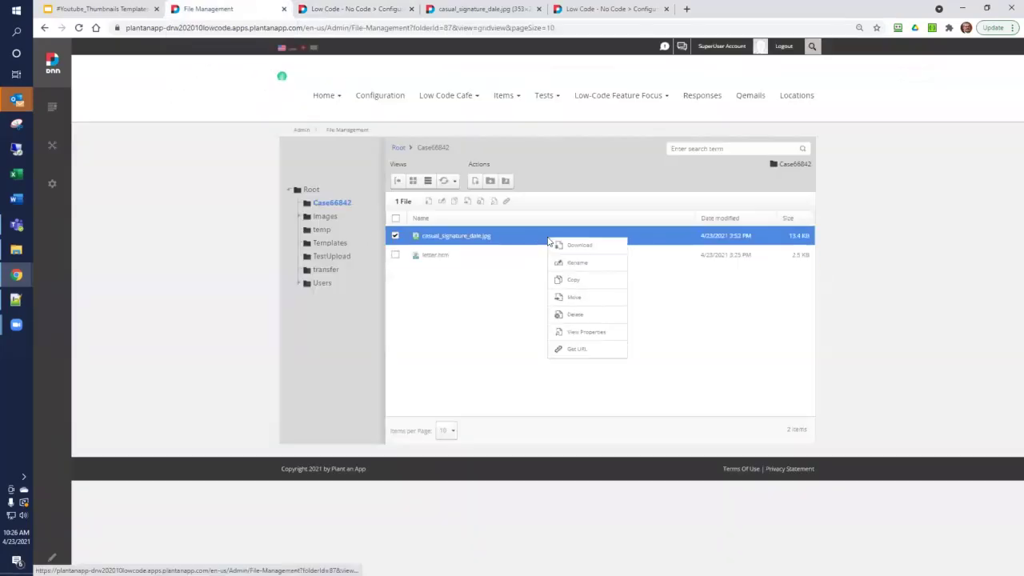
pyautogui.click(585, 349)
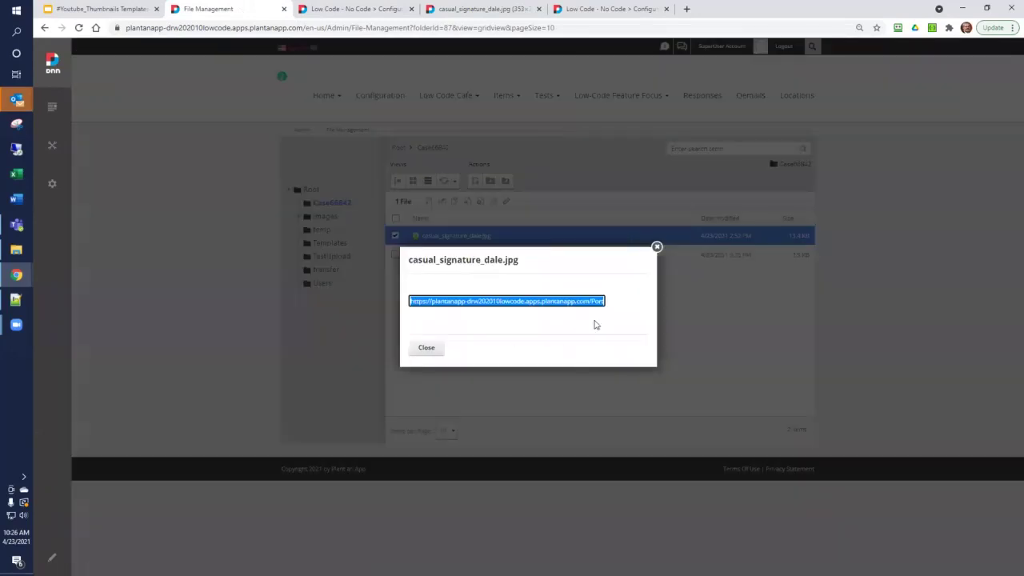
pyautogui.hotkey('ctrl', 'Tab')
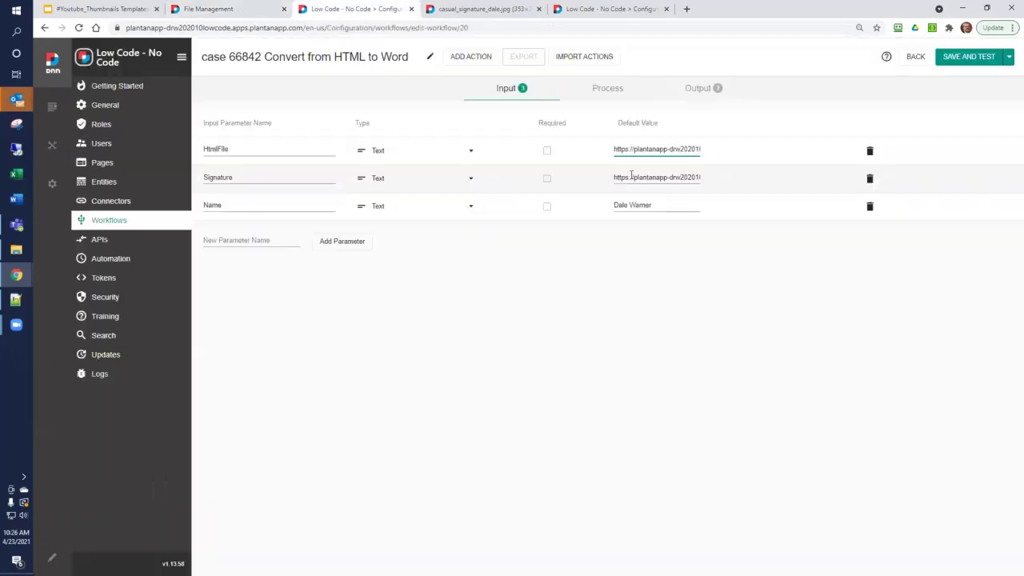
pyautogui.click(670, 186)
pyautogui.hotkey('ctrl', 'a')
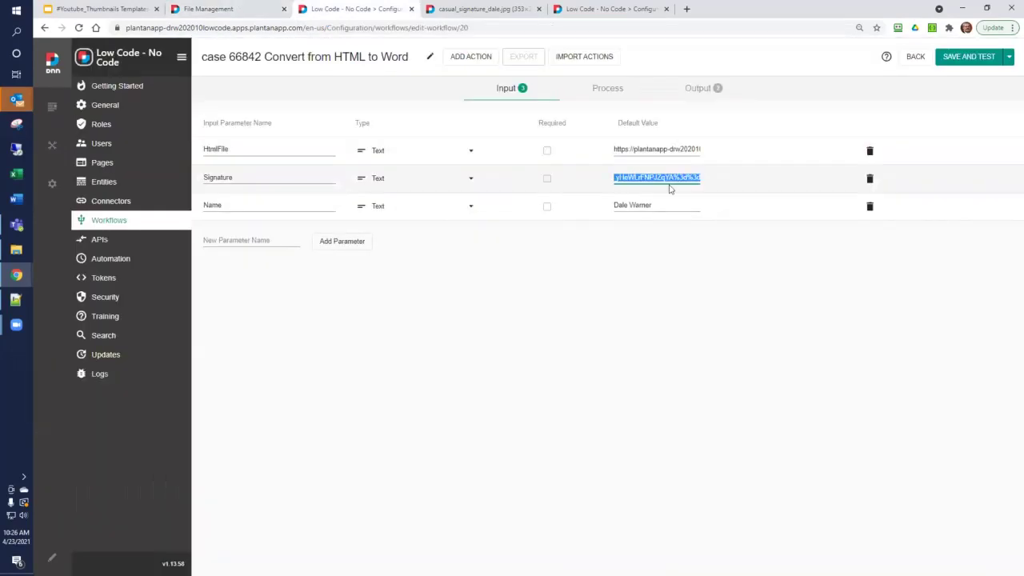
pyautogui.press('BackSpace')
pyautogui.hotkey('ctrl', 'v')
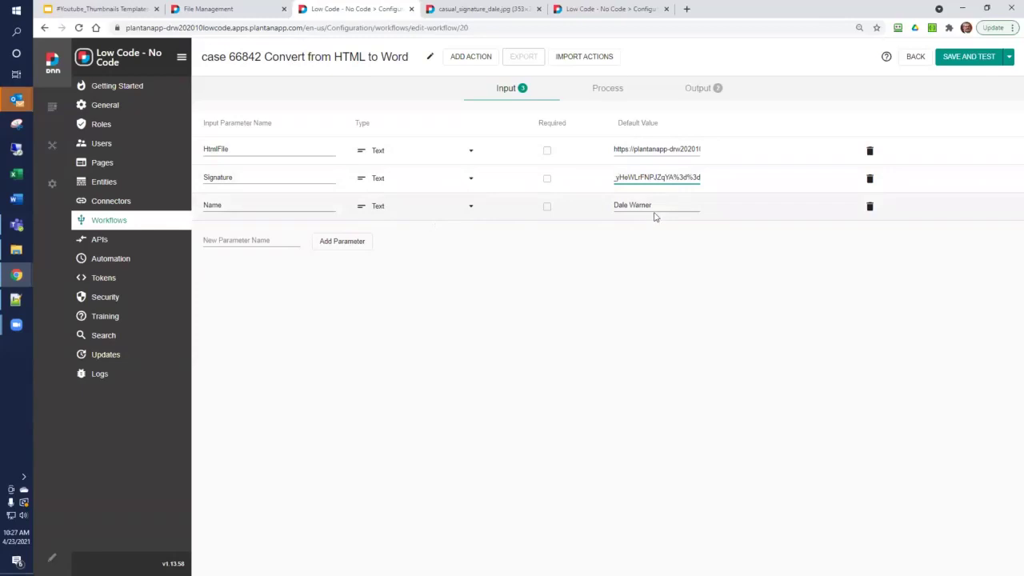
# Inspect the DocumentToken and DownloadLink outputs, checking the end of the DownloadLink value.
pyautogui.click(697, 92)
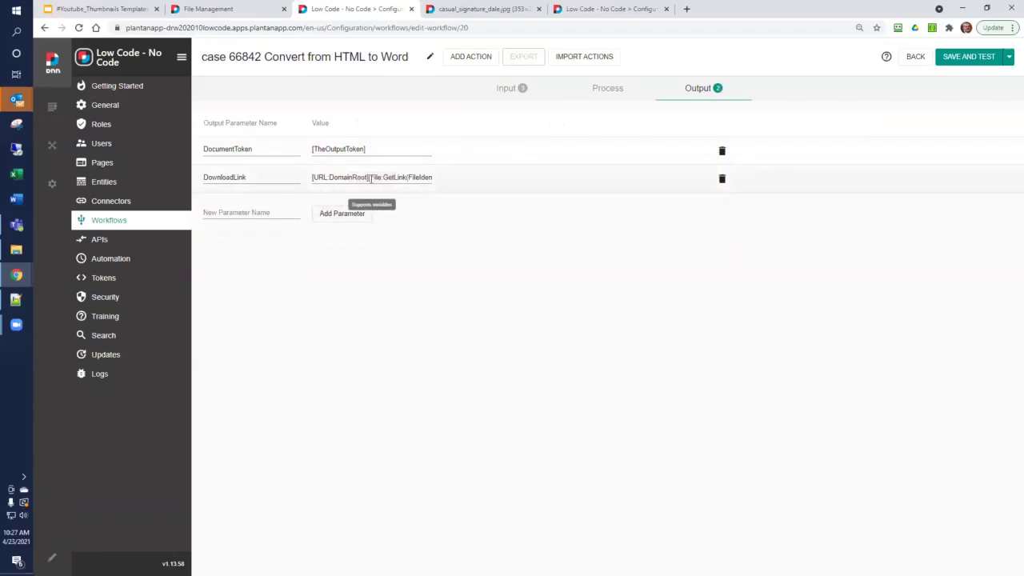
pyautogui.moveTo(371, 178); pyautogui.dragTo(552, 185)
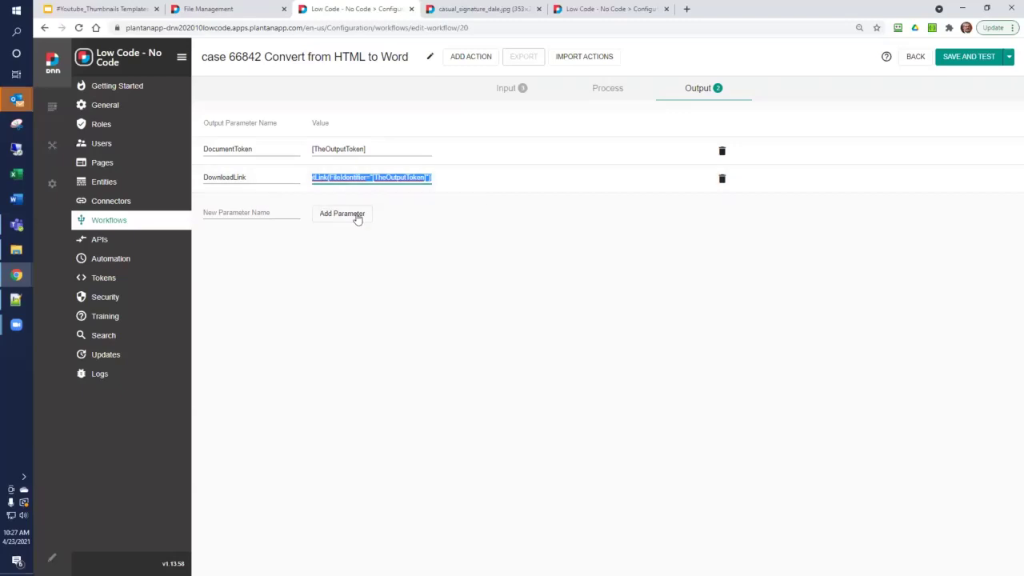
pyautogui.click(434, 231)
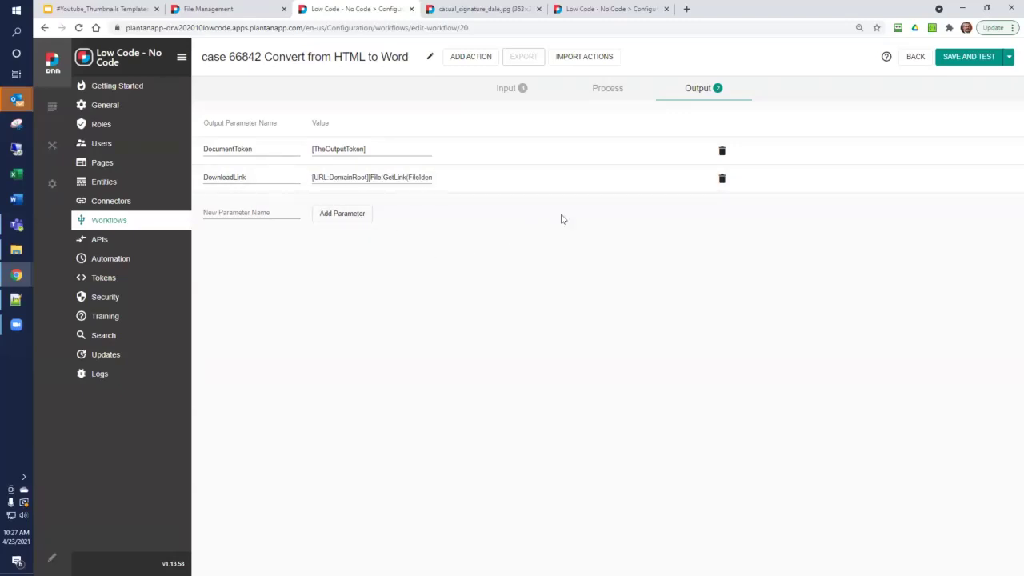
# Review and save the Format-signature step's 100px image tag, then open the HTML template request step.
pyautogui.click(609, 93)
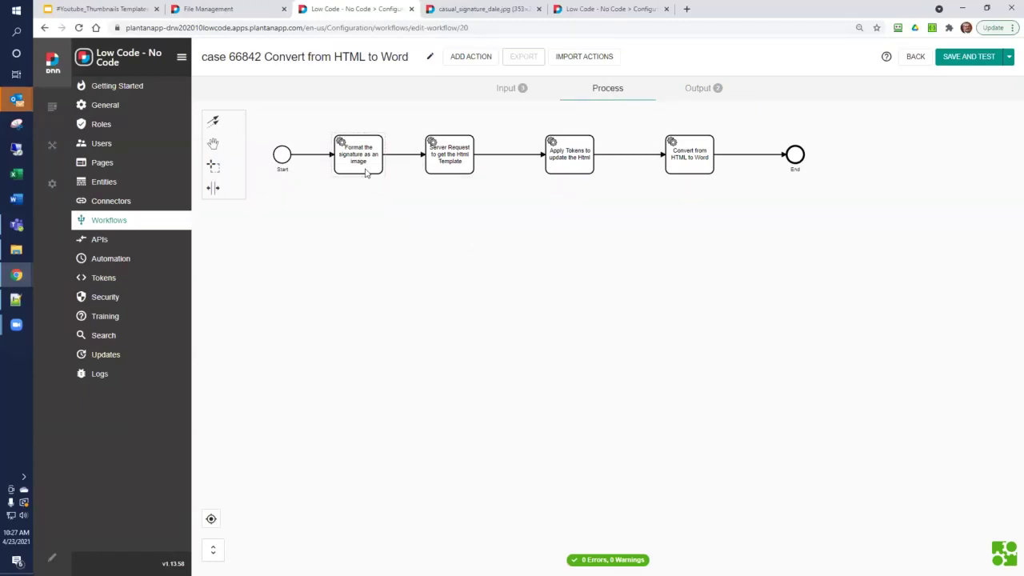
pyautogui.doubleClick(365, 172)
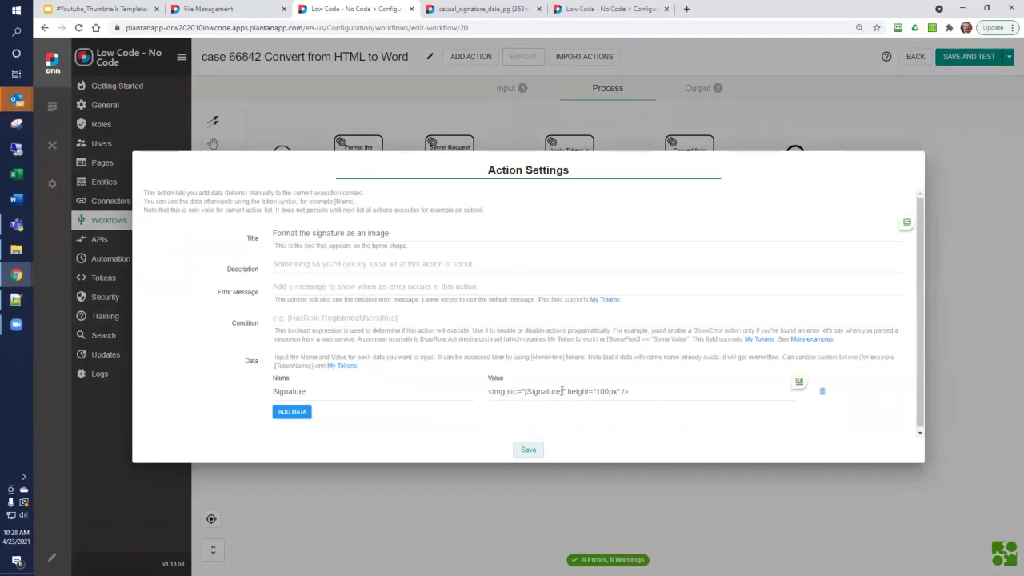
pyautogui.moveTo(562, 391); pyautogui.dragTo(524, 391)
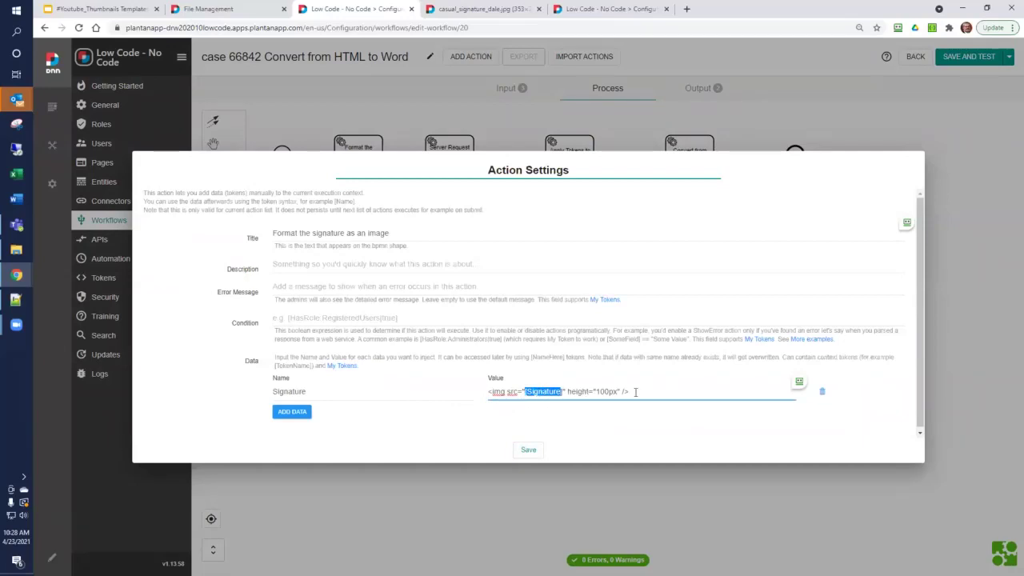
pyautogui.moveTo(350, 396); pyautogui.dragTo(249, 394)
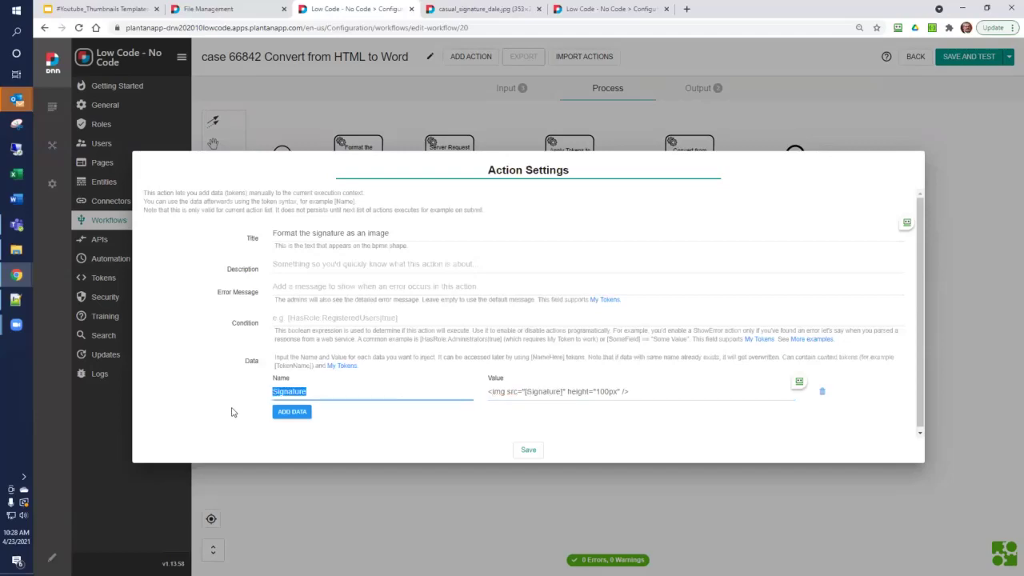
pyautogui.click(516, 450)
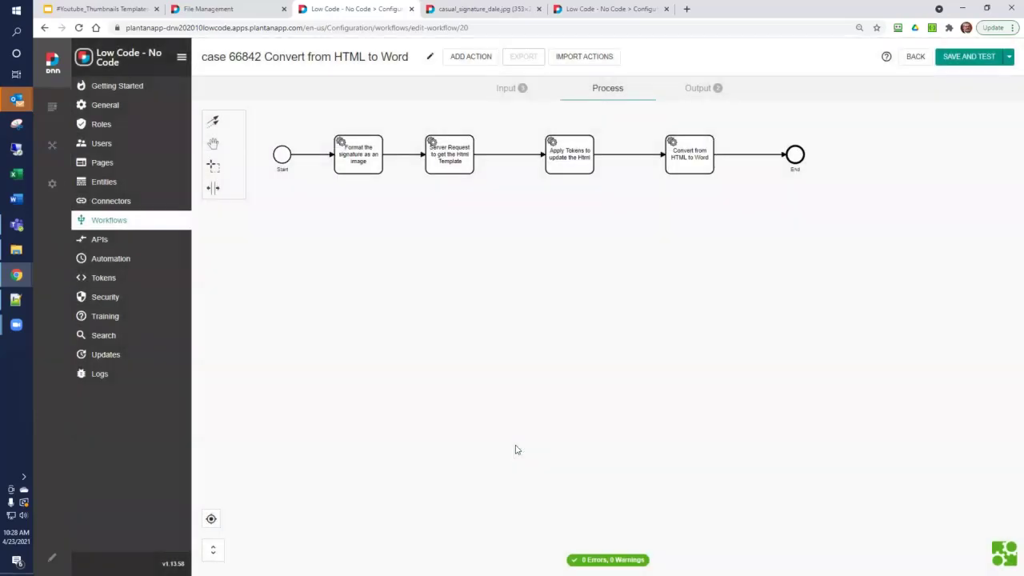
pyautogui.doubleClick(450, 154)
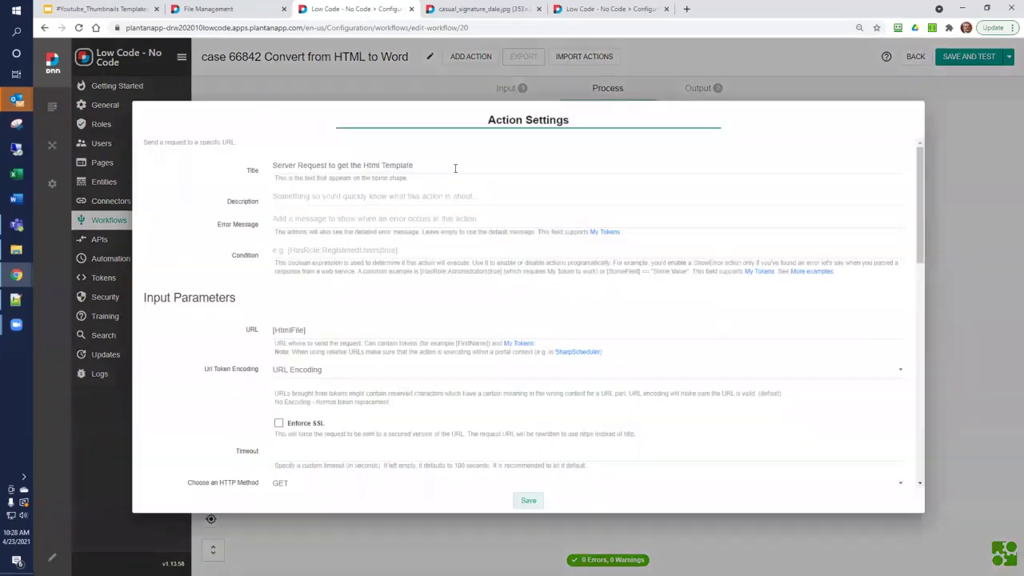
# Confirm the GET request uses [HtmlFile] with output TheHTML, save it, and open Apply Tokens.
pyautogui.moveTo(354, 333); pyautogui.dragTo(275, 334)
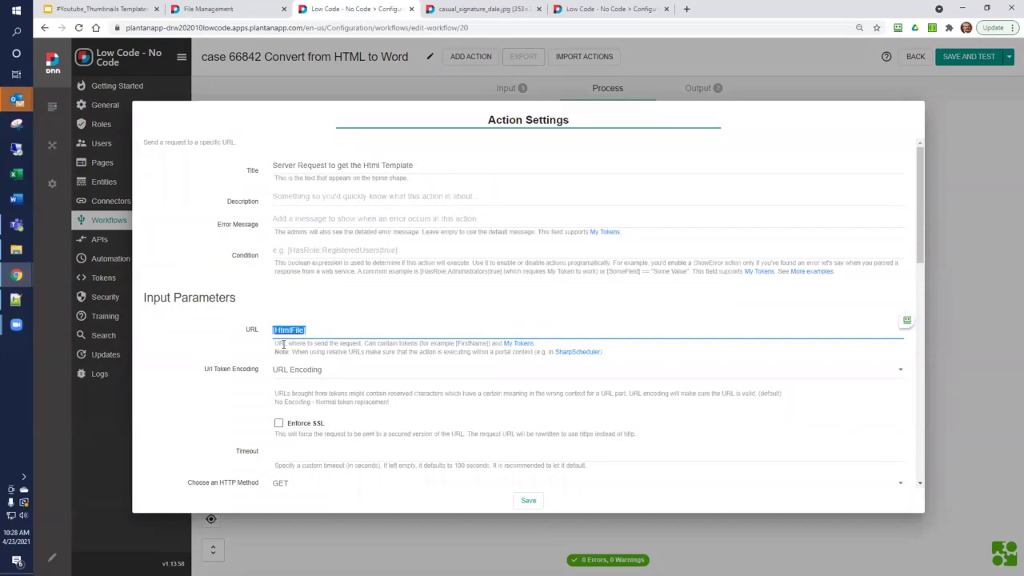
pyautogui.scroll(-3, 288, 335)
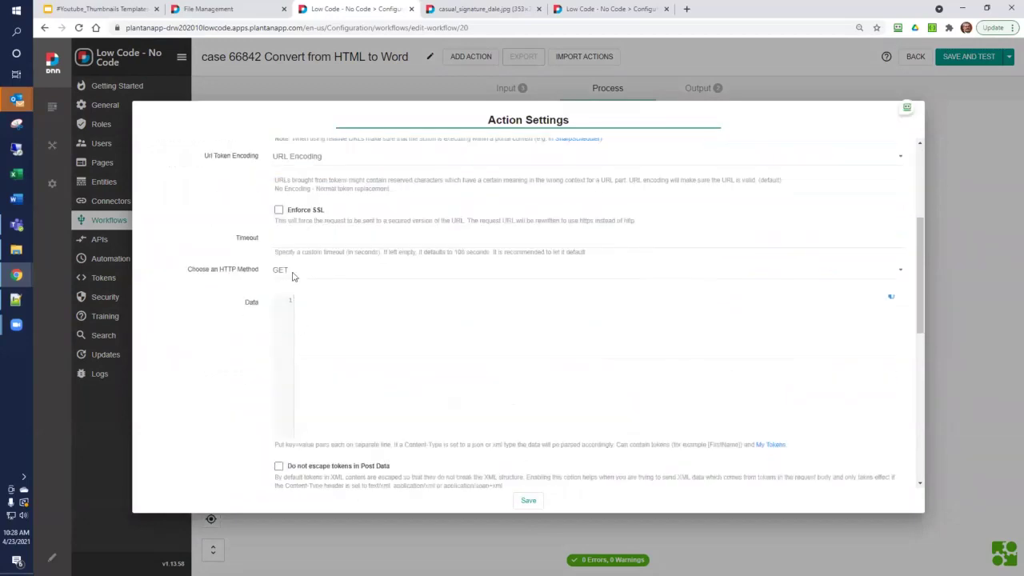
pyautogui.scroll(-7, 296, 312)
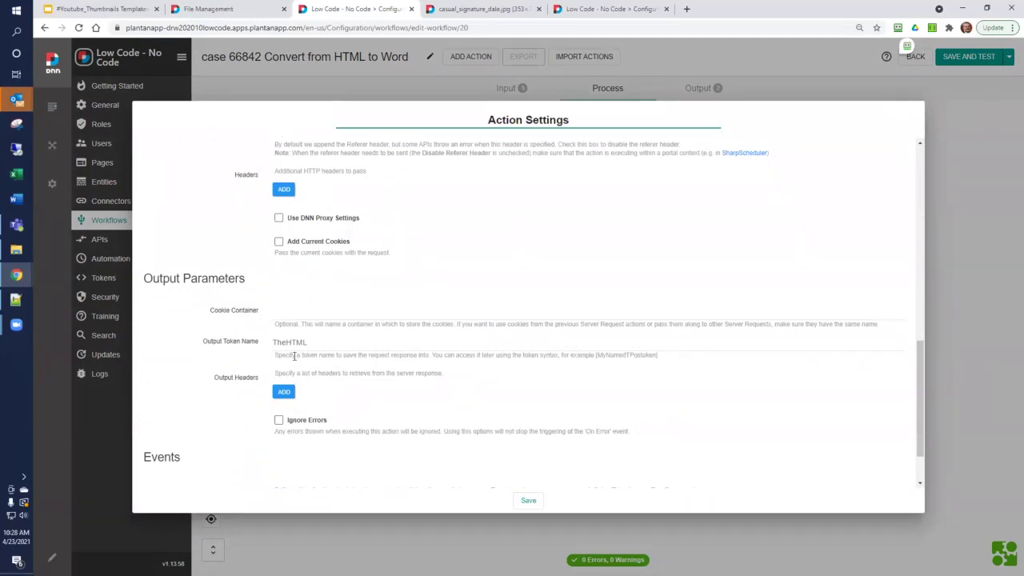
pyautogui.scroll(-2, 294, 355)
pyautogui.click(528, 502)
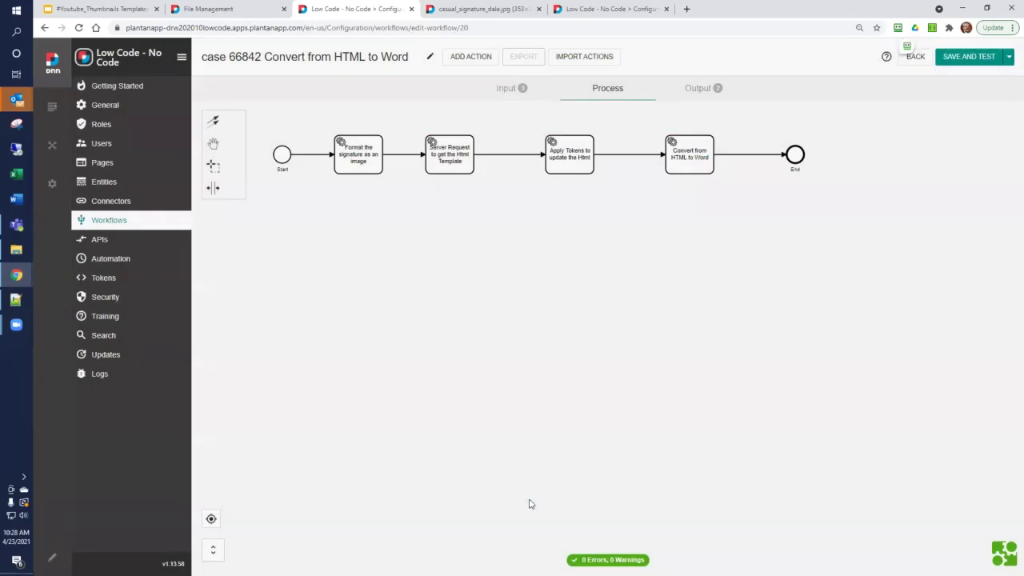
pyautogui.doubleClick(563, 168)
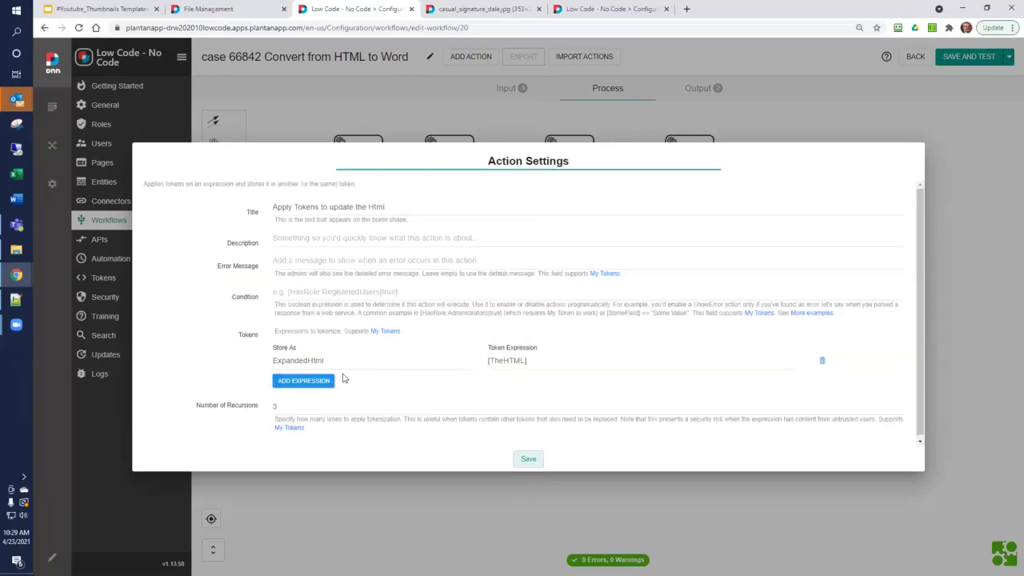
# Check the Apply Tokens settings: expression [TheHTML], stored as ExpandedHtml, with 3 recursions.
pyautogui.moveTo(564, 362); pyautogui.dragTo(441, 382)
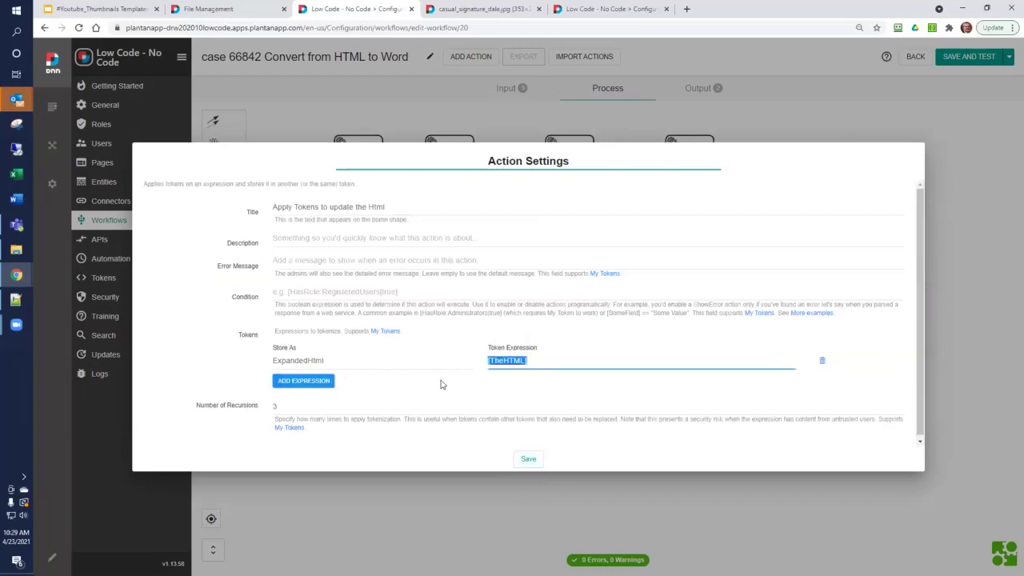
pyautogui.moveTo(384, 360); pyautogui.dragTo(267, 369)
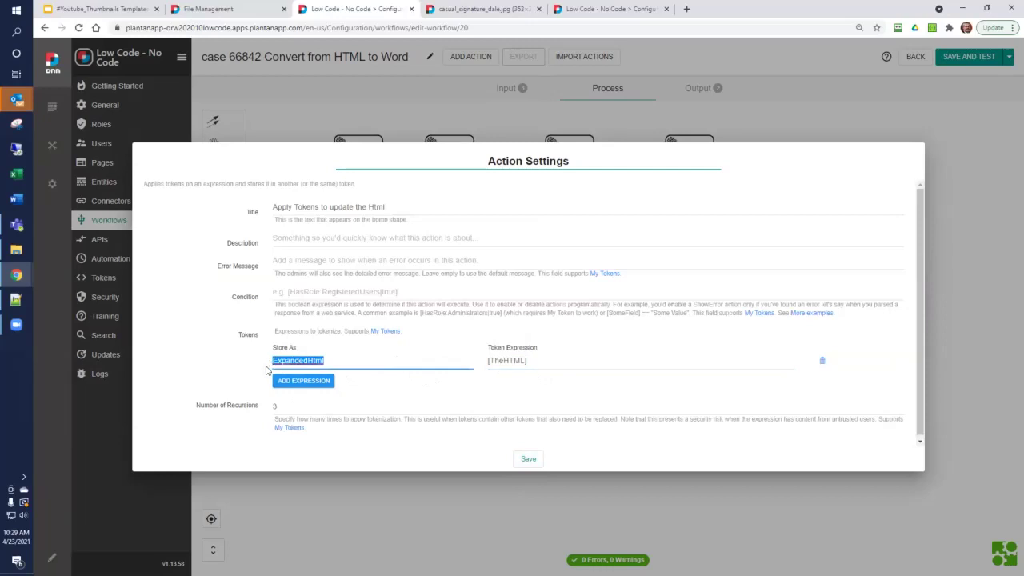
pyautogui.doubleClick(276, 406)
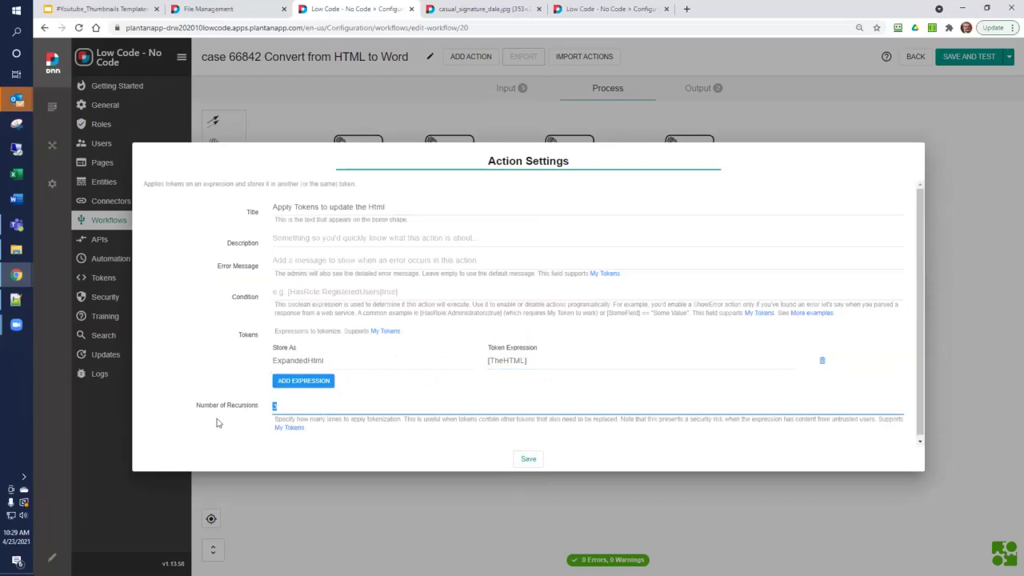
pyautogui.click(375, 447)
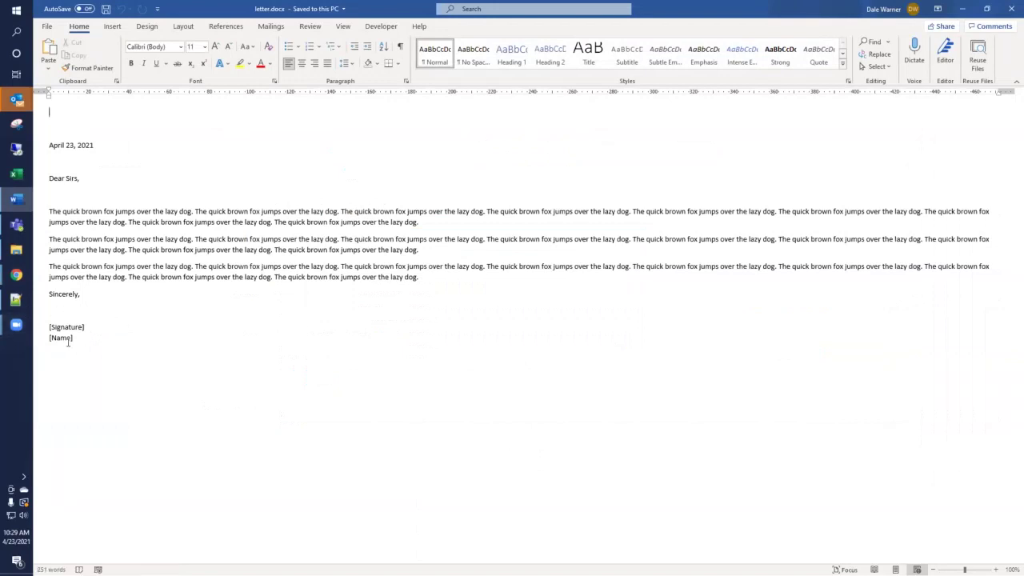
# Close the letter.docx template in Word.
pyautogui.click(1009, 6)
# Save Apply Tokens, then review and save the HTML-to-Word step writing [ExpandedHtml] to /Case66842.
pyautogui.click(528, 462)
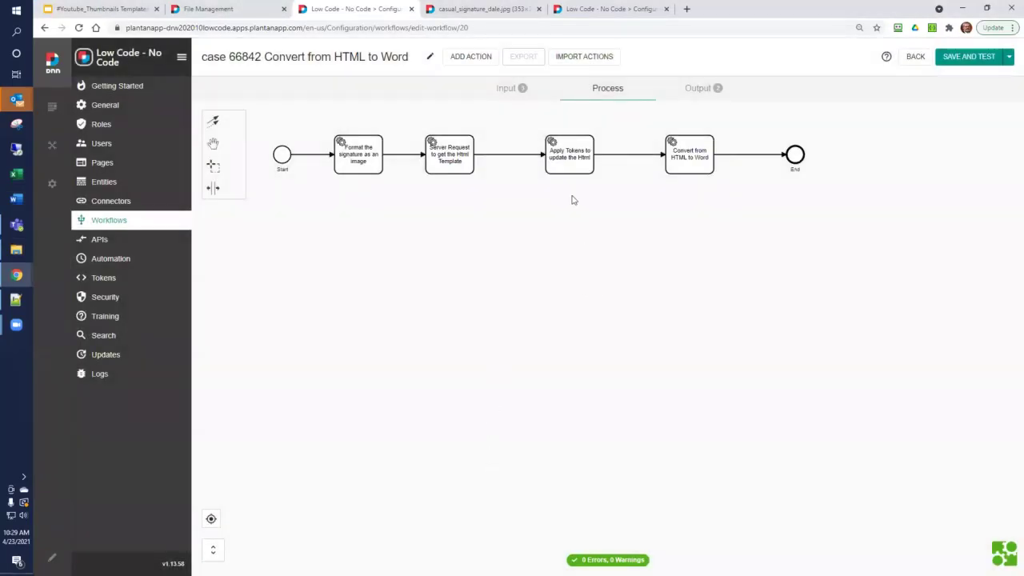
pyautogui.doubleClick(674, 174)
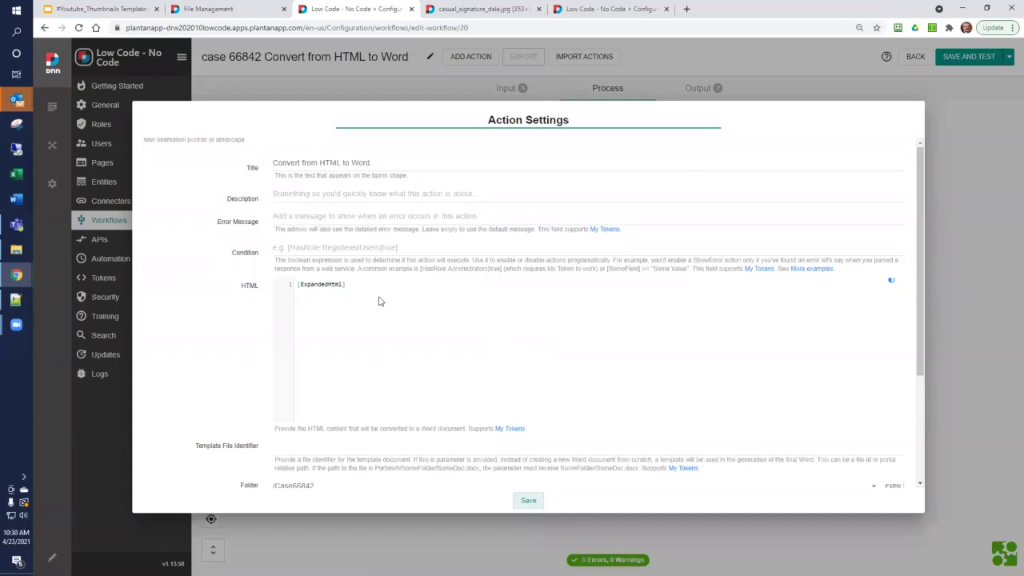
pyautogui.scroll(-2, 380, 301)
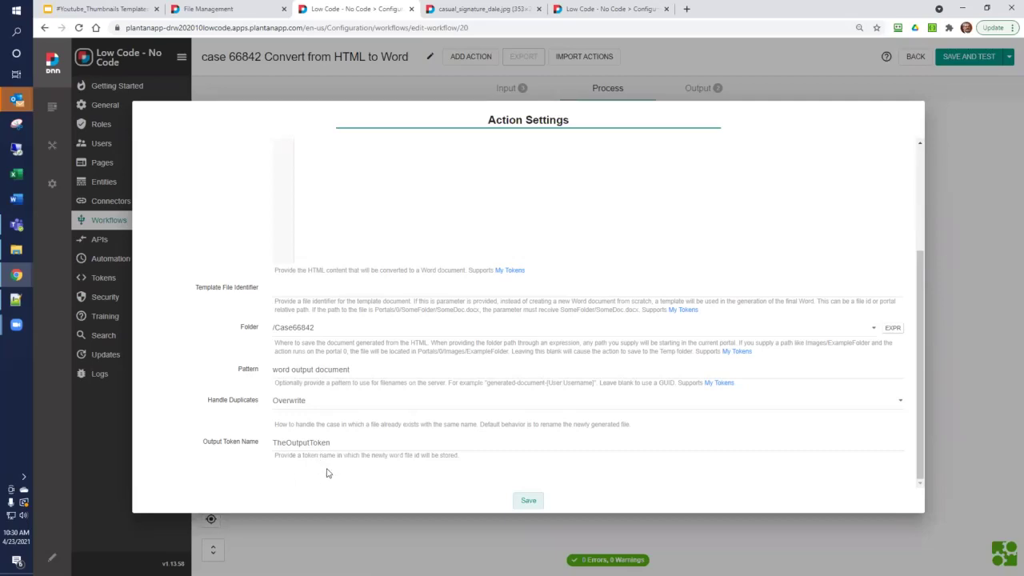
pyautogui.click(528, 500)
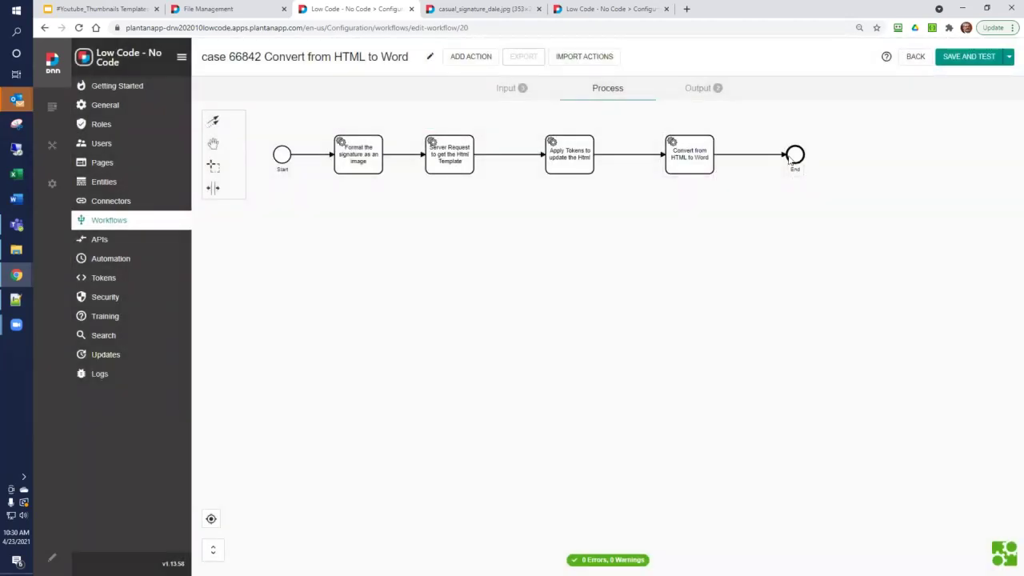
# Add the missing ')' before the final ']' in the DownloadLink output value.
pyautogui.click(698, 93)
pyautogui.moveTo(366, 149); pyautogui.dragTo(313, 150)
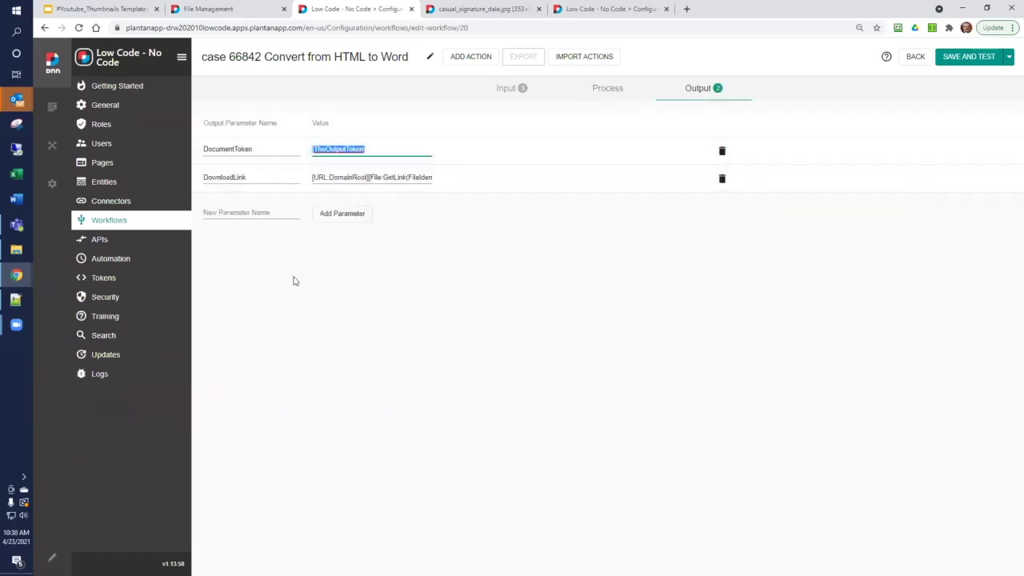
pyautogui.click(286, 180)
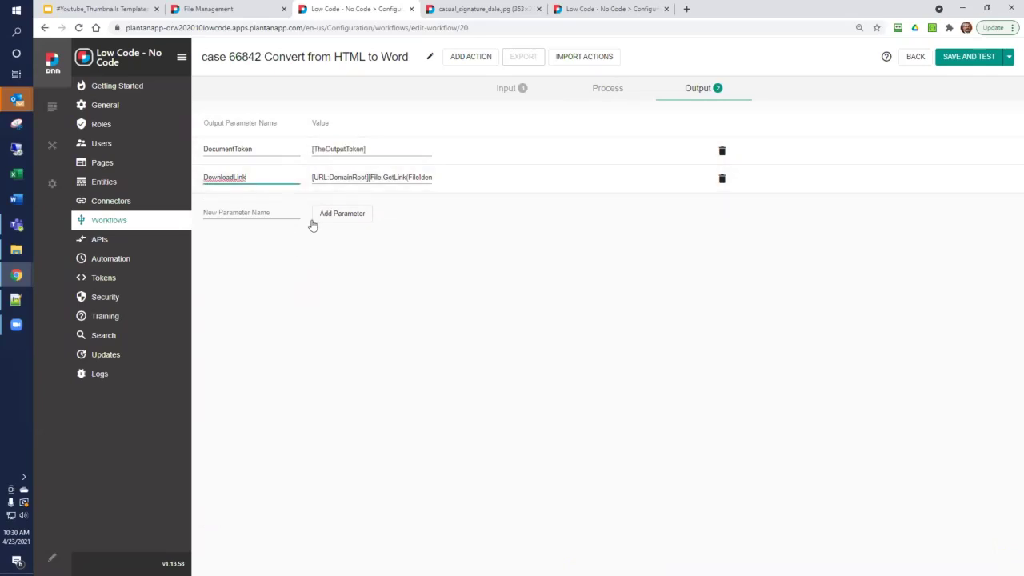
pyautogui.press('Tab')
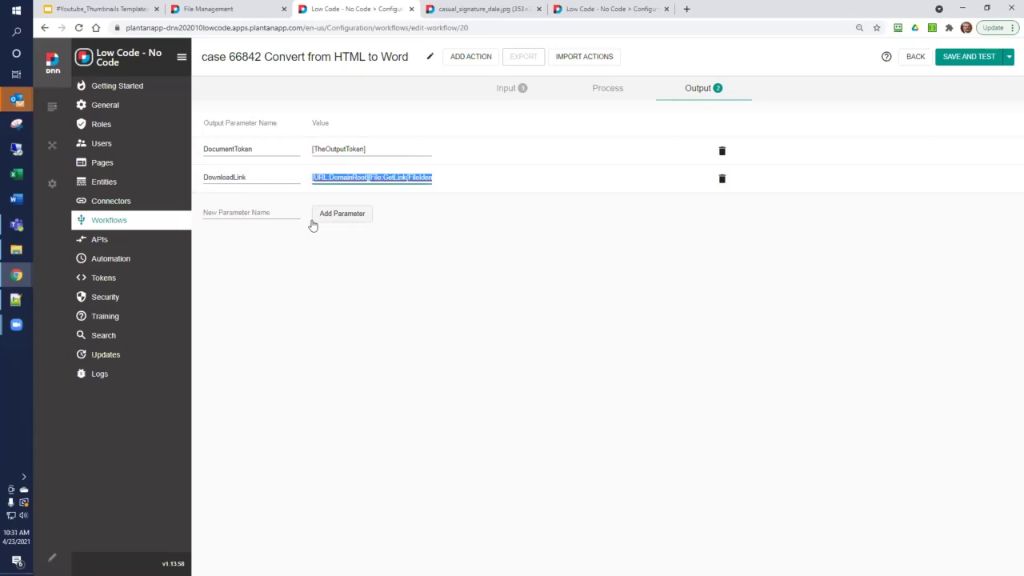
pyautogui.press('Left')
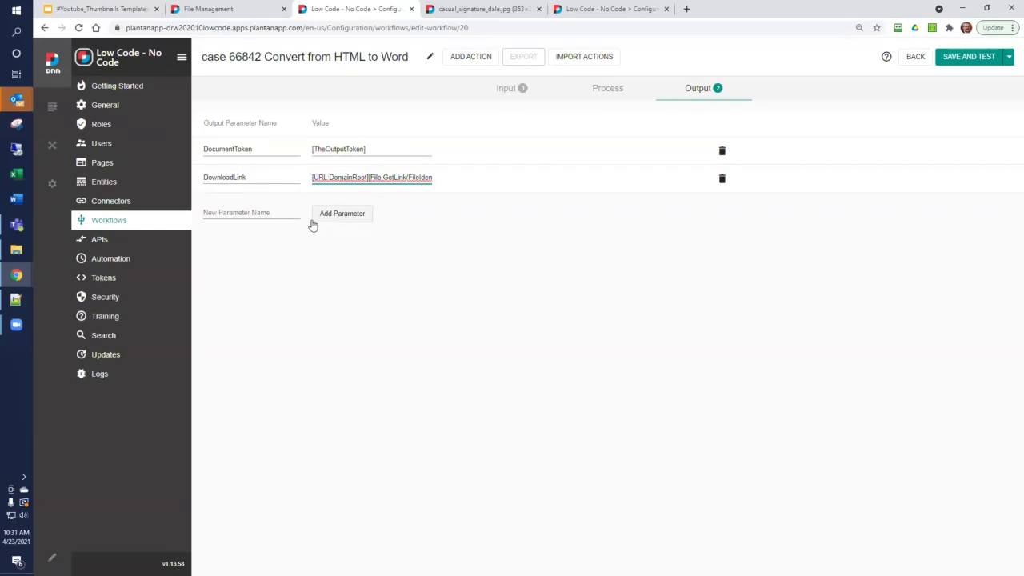
pyautogui.press('Right')
pyautogui.press('Right')
pyautogui.press('Right')
pyautogui.press('Right')
pyautogui.press('Right')
pyautogui.press('Right')
pyautogui.press('Right')
pyautogui.press('Right')
pyautogui.press('Right')
pyautogui.press('Right')
pyautogui.press('Right')
pyautogui.press('Right')
pyautogui.press('Right')
pyautogui.press('Right')
pyautogui.press('Right')
pyautogui.press('Right')
pyautogui.press('Right')
pyautogui.press('Right')
pyautogui.press('Right')
pyautogui.press('Right')
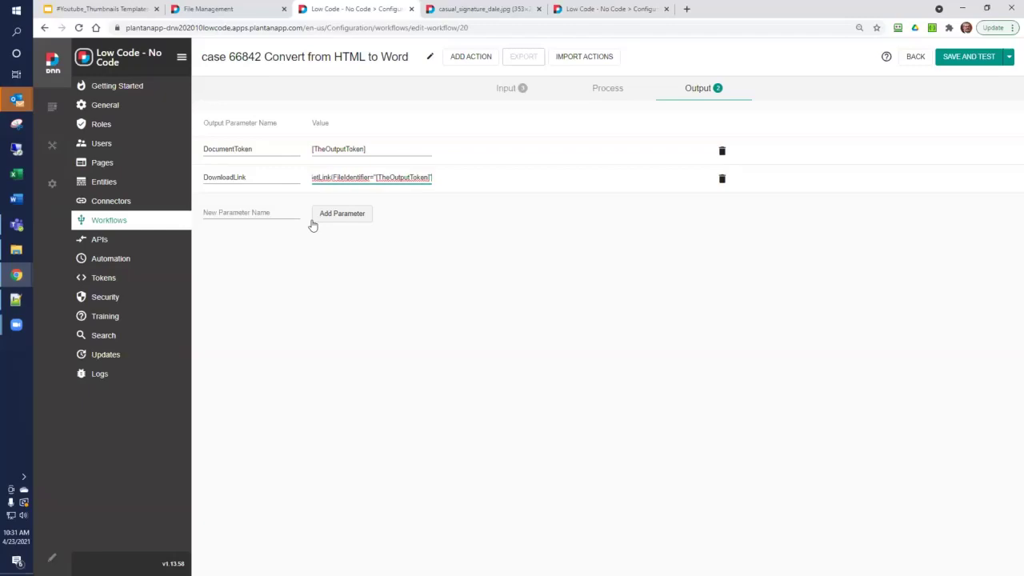
pyautogui.write(')')
pyautogui.click(382, 149)
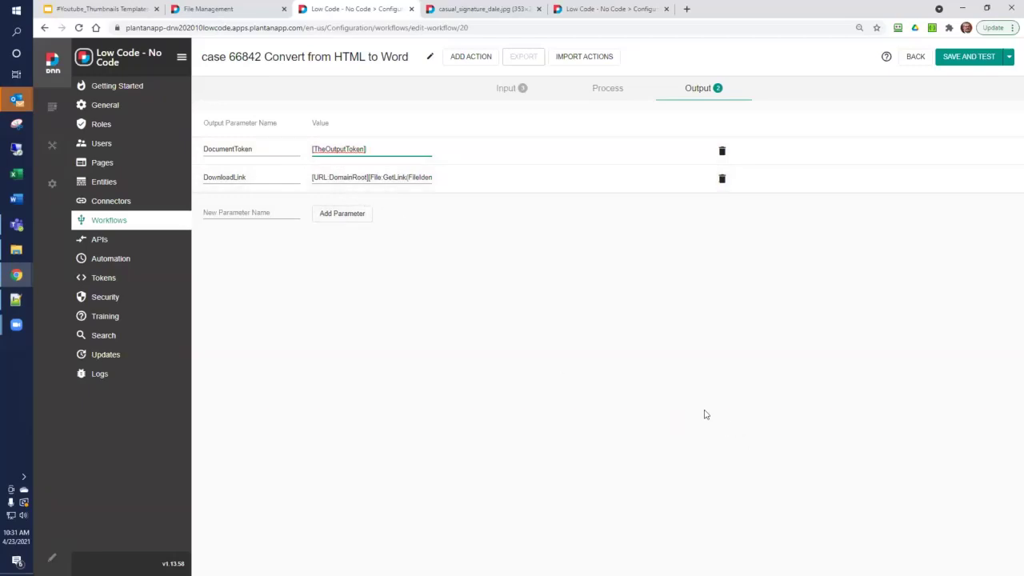
pyautogui.click(608, 89)
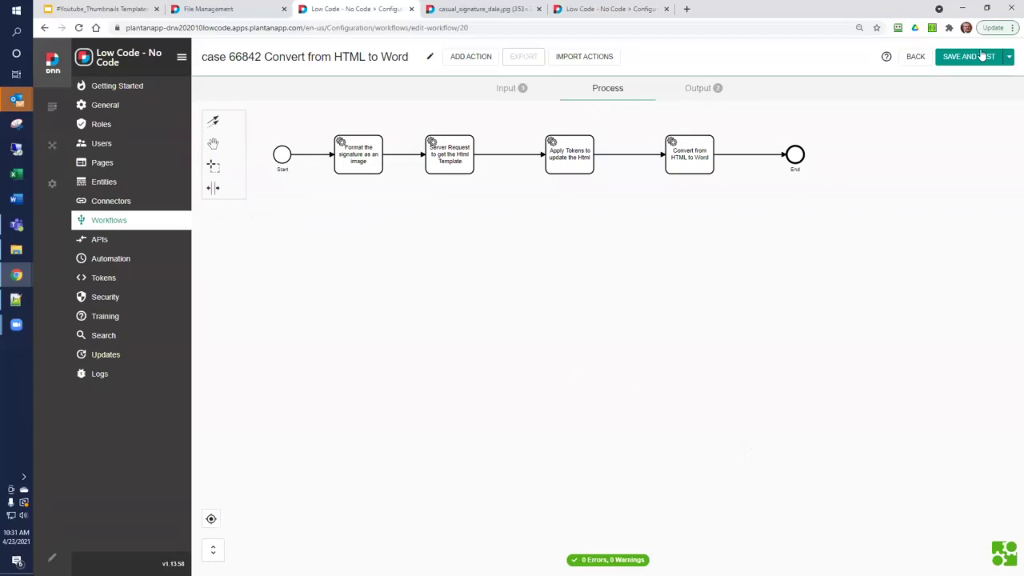
# Save and run the workflow test, then copy the returned DownloadLink URL for DocumentToken 366.
pyautogui.click(973, 56)
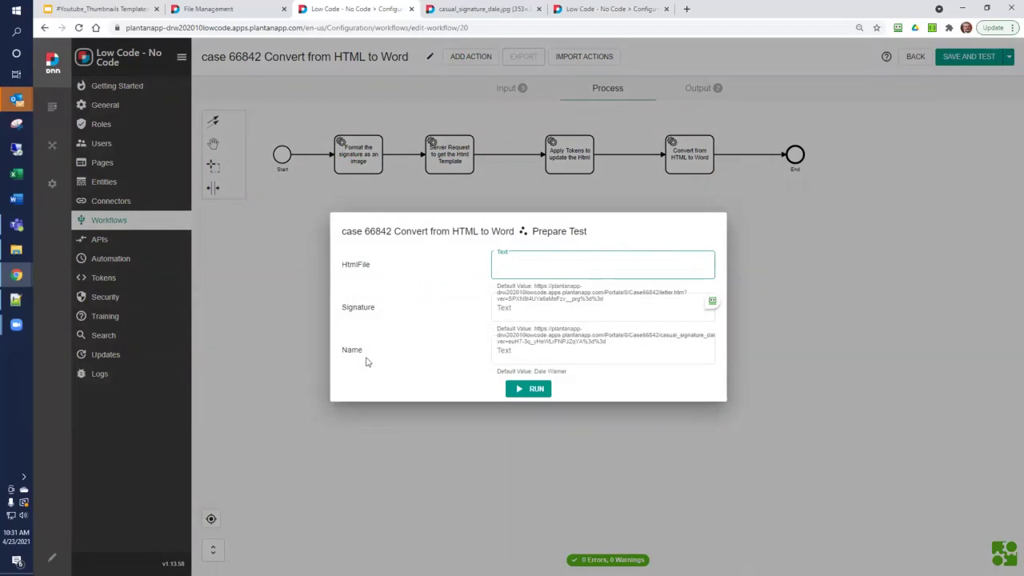
pyautogui.click(534, 389)
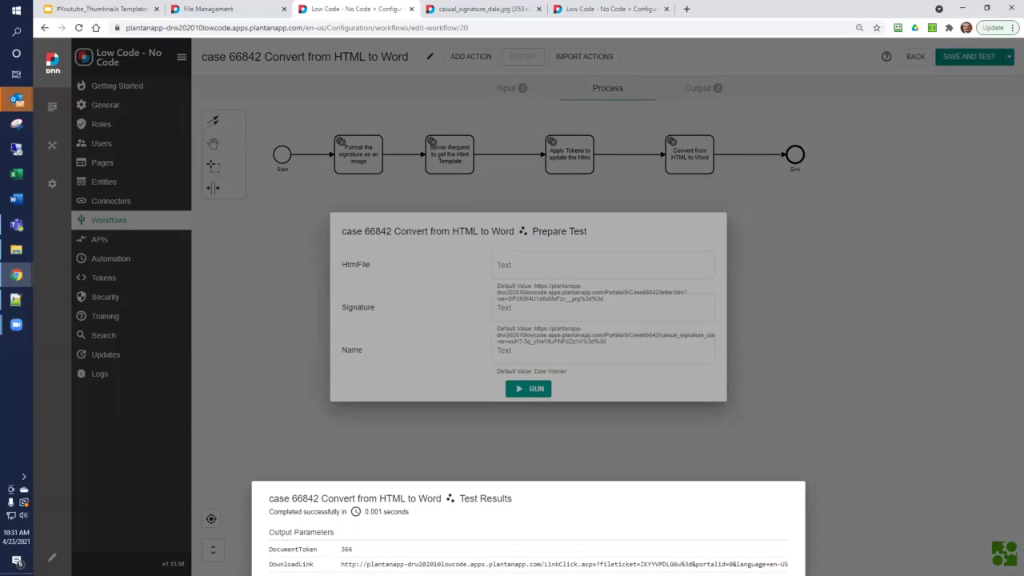
pyautogui.moveTo(341, 564); pyautogui.dragTo(790, 564)
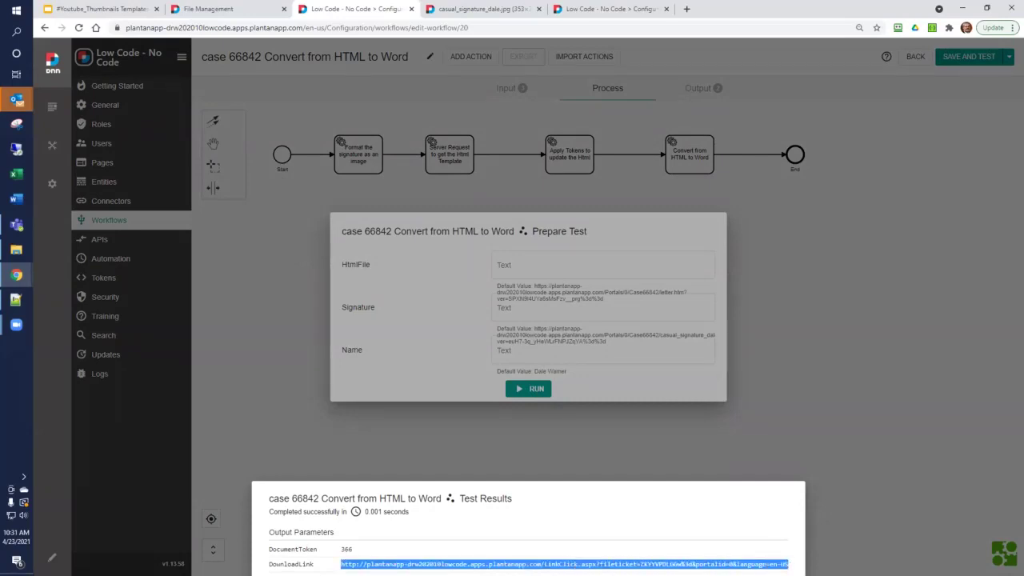
pyautogui.click(686, 9)
# Load the copied download link in the new tab and open the downloaded Word document.
pyautogui.write('http://plantanapp-drw202010lowcode.apps.plantanapp.com/LinkClick.aspx?fileticket=ZKYYVPDLG6w%3d&portalid=0&language=en-US')
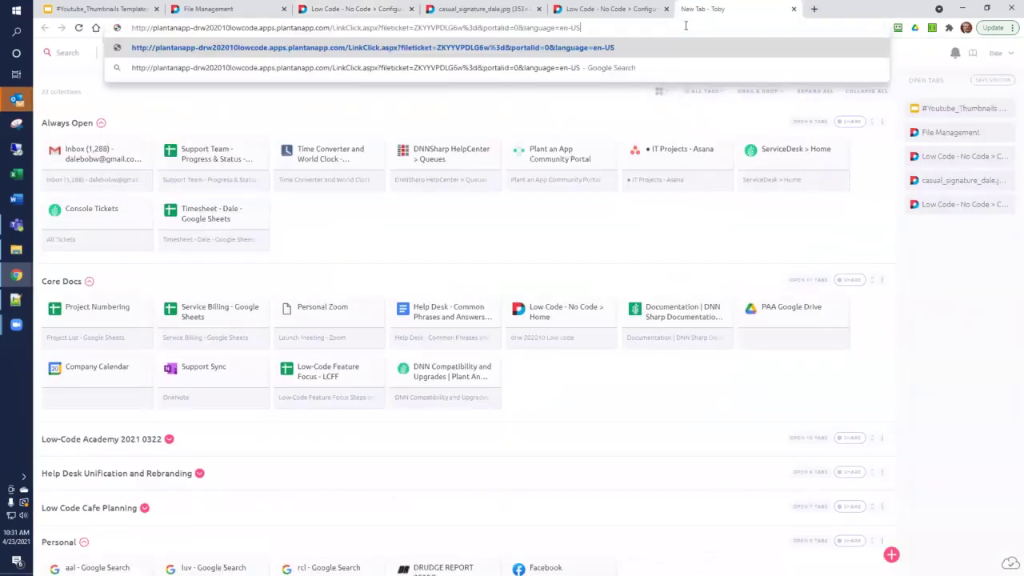
pyautogui.press('Return')
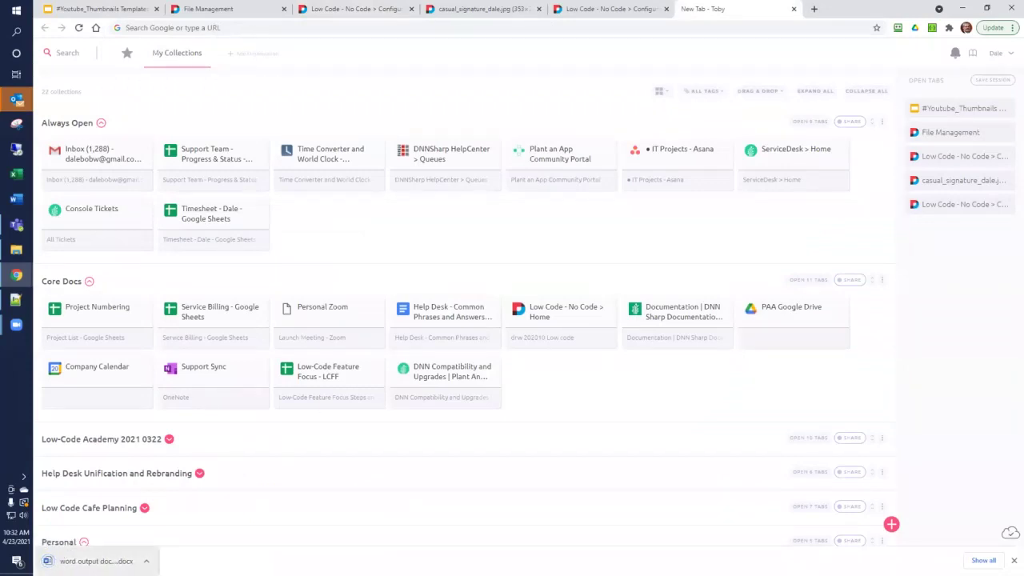
pyautogui.click(89, 560)
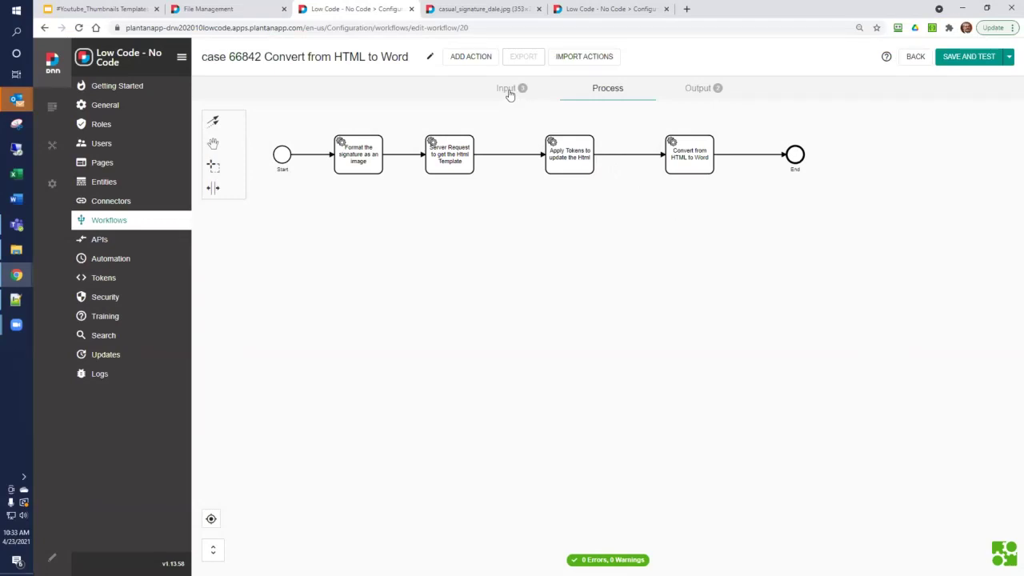
# Look over the three input parameters, then show the DocumentToken and DownloadLink outputs.
pyautogui.click(510, 91)
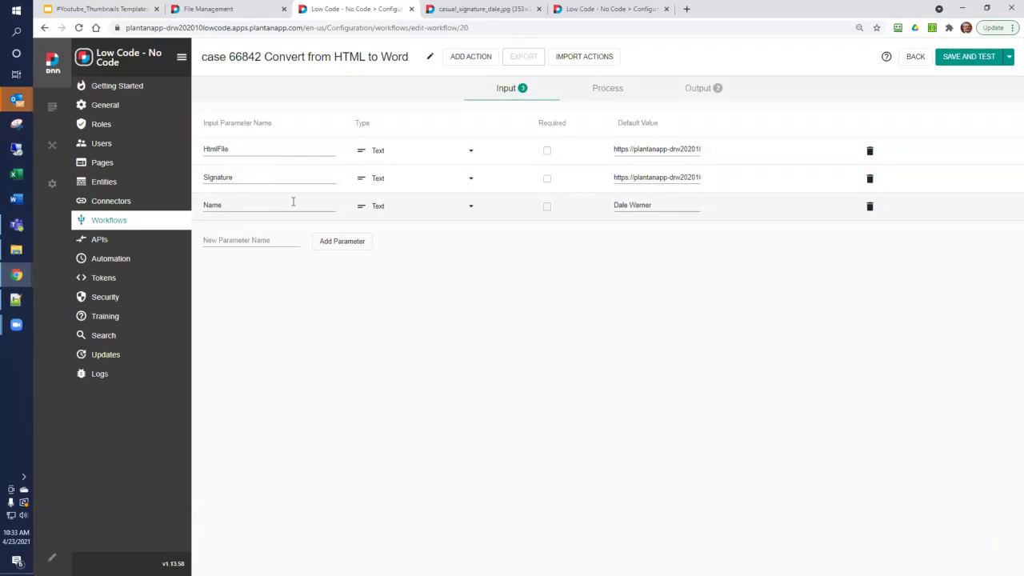
pyautogui.click(696, 90)
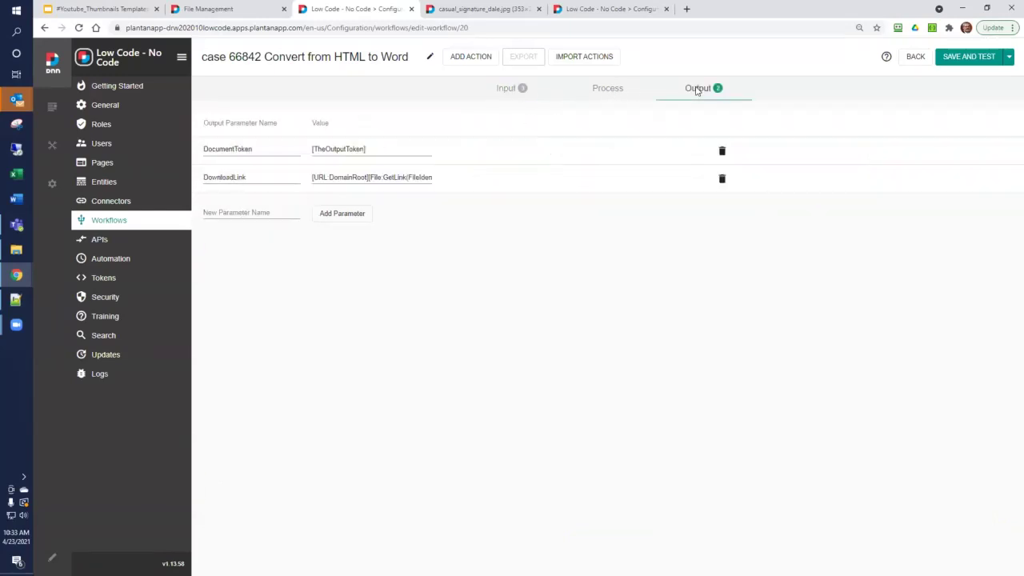